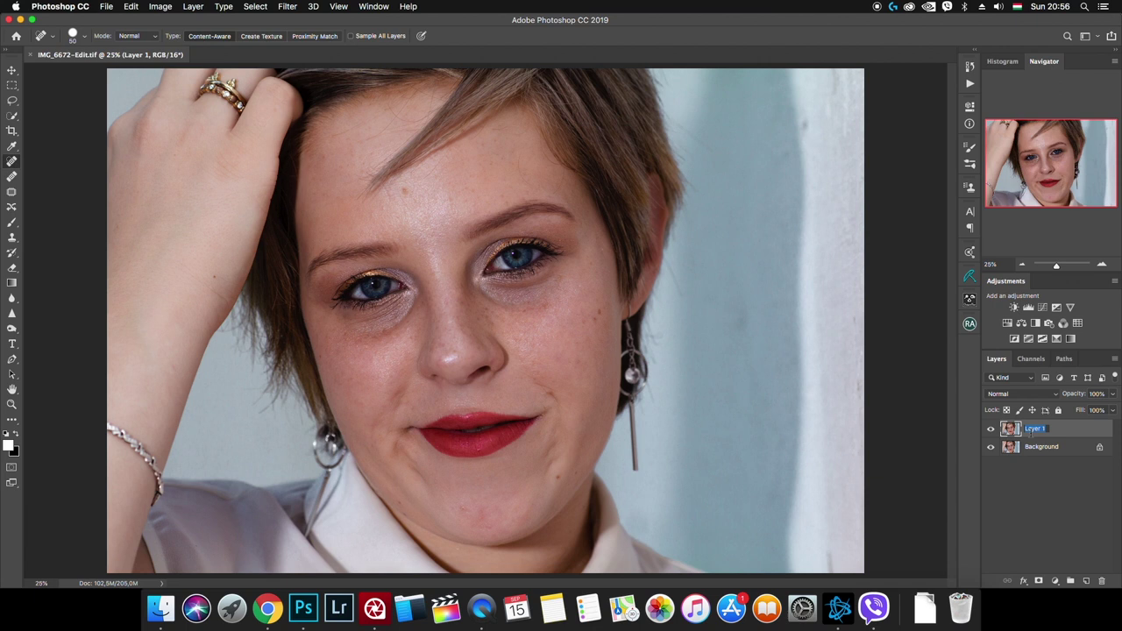
Name the layer 'Silver Efex Pro 2' and apply the Silver Efex Pro 2 filter to it.
text(ver Efex Pro 2)
key(Return)
click(288, 6)
click(558, 358)
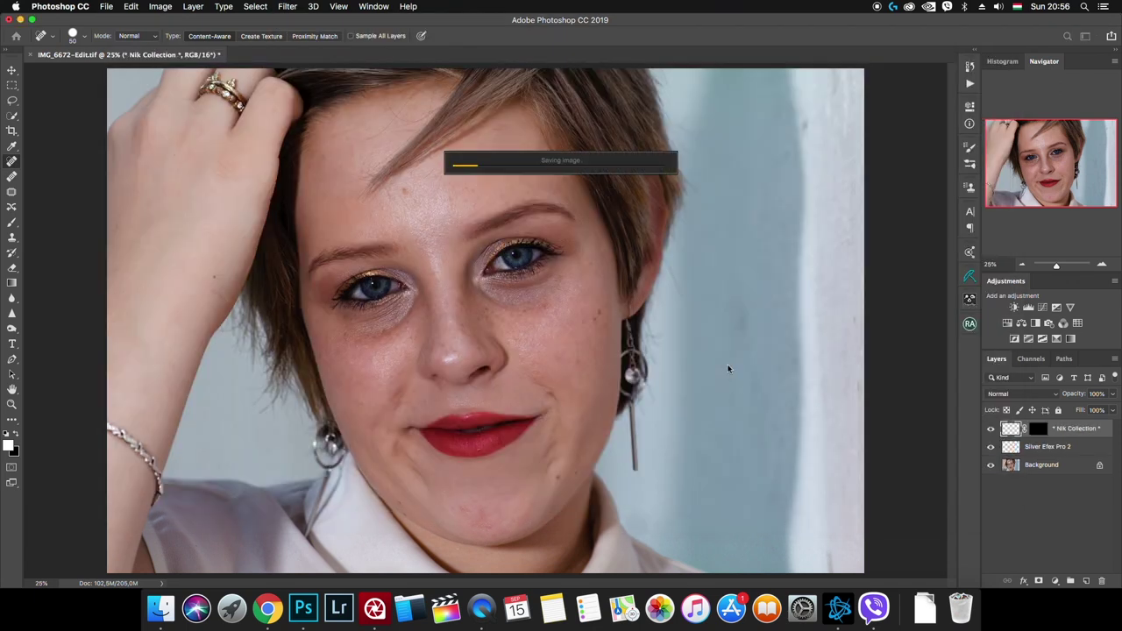
Save the document as a Photoshop PSD file, IMG_6672.psd.
key(super+shift+s)
click(582, 347)
click(561, 211)
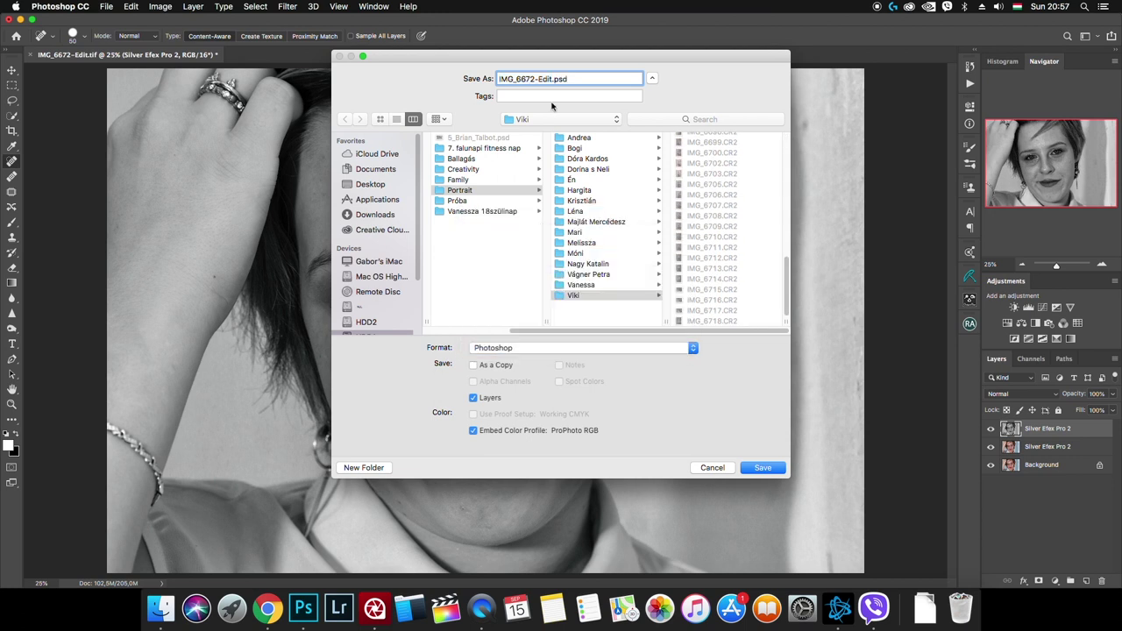
key(Return)
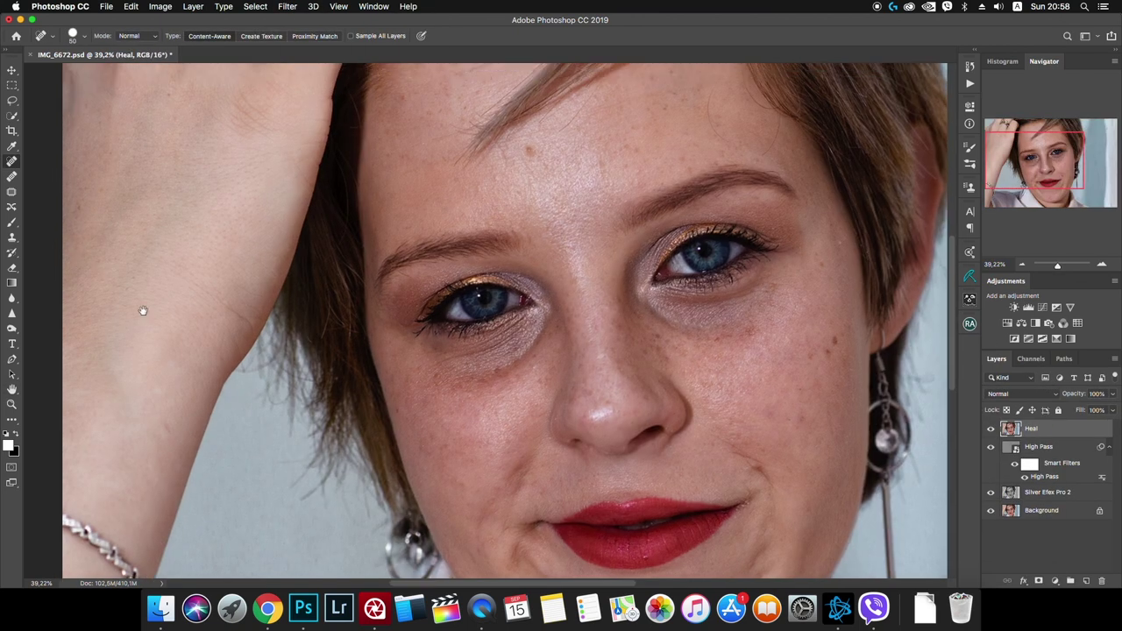
Heal the forehead blemishes with the Spot Healing Brush on the Heal layer.
scroll(461, 333, down, 10)
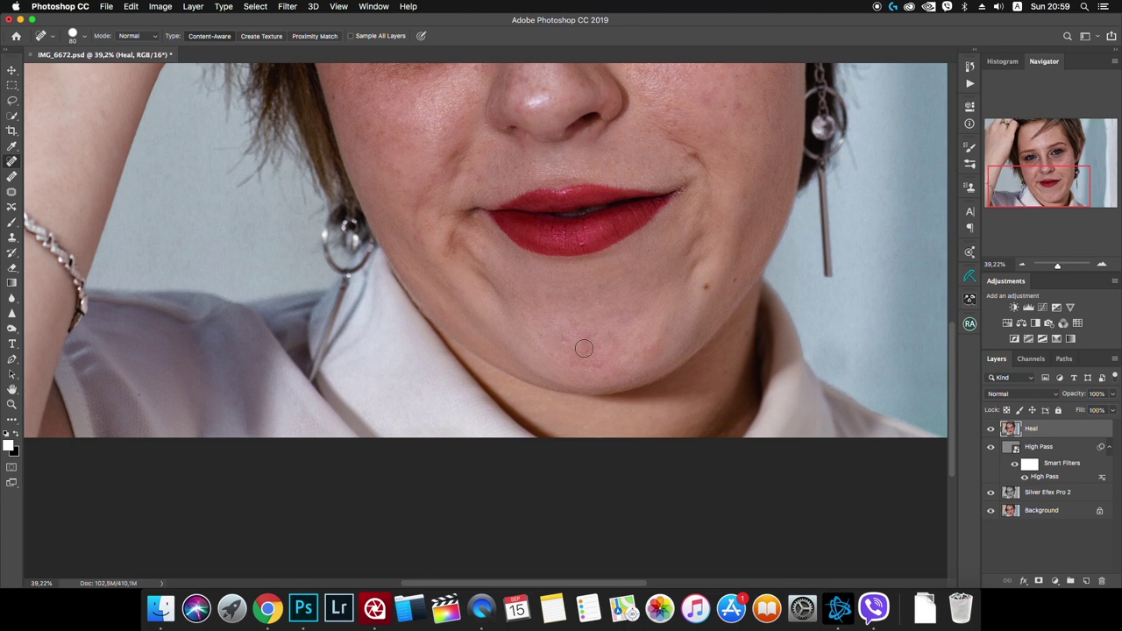
scroll(667, 328, up, 10)
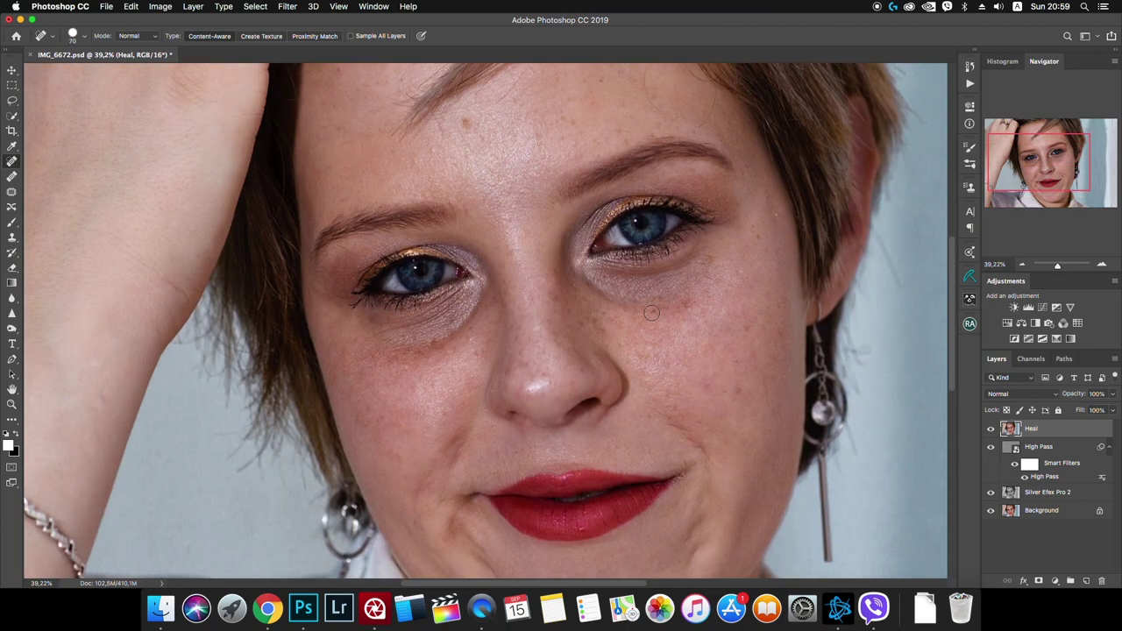
scroll(651, 313, up, 5)
drag(667, 102, 663, 170)
drag(718, 142, 700, 181)
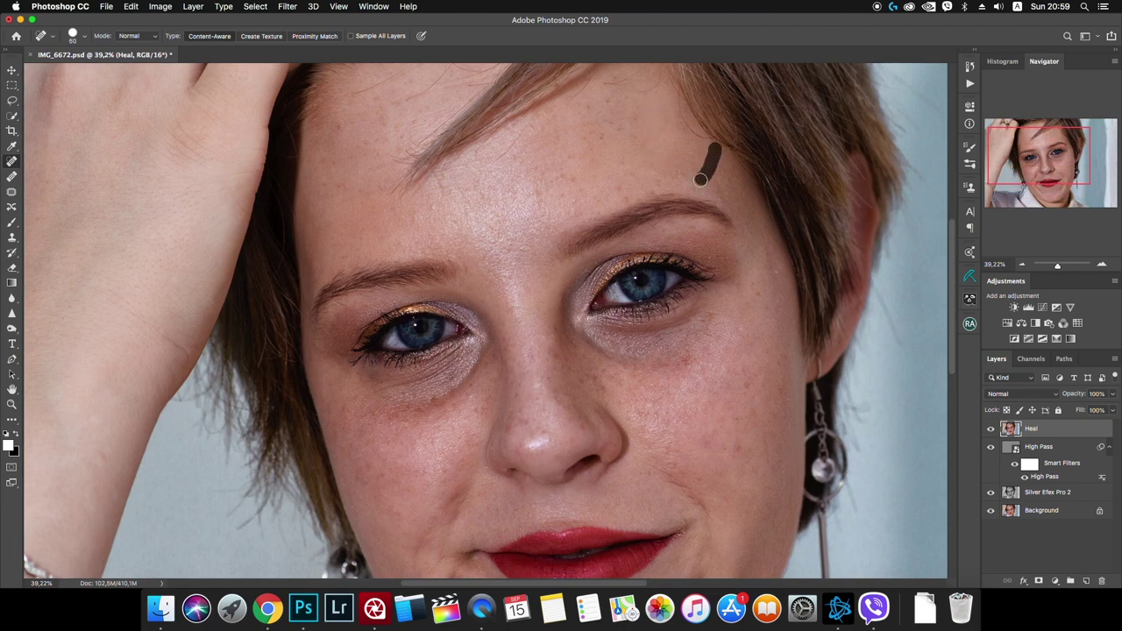
scroll(565, 156, down, 10)
scroll(544, 226, up, 5)
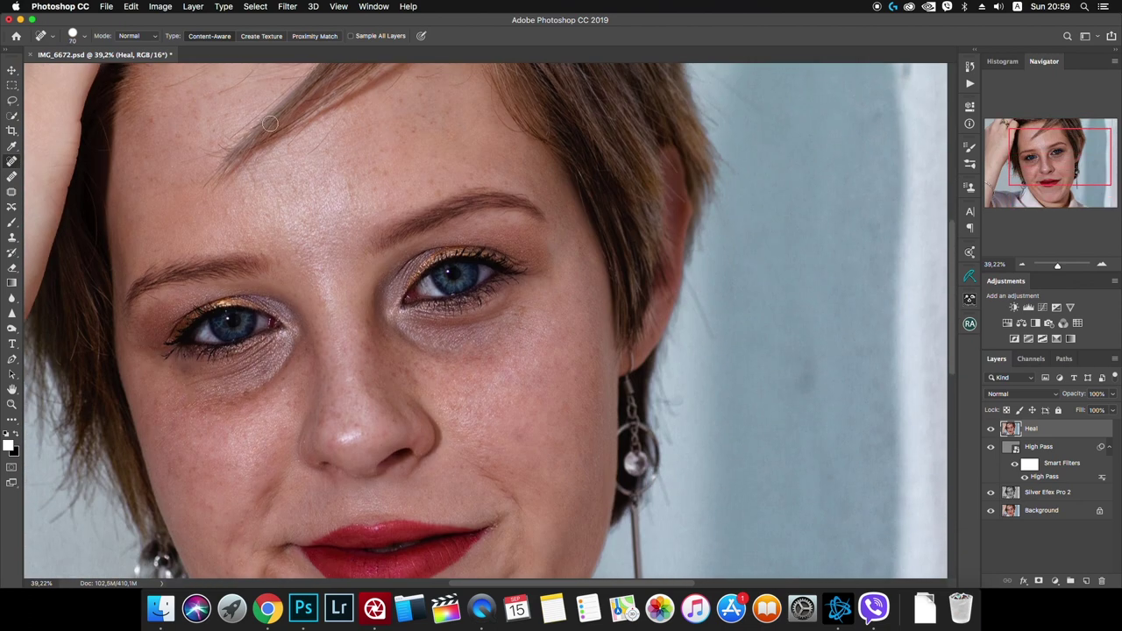
Patch the shadow under the left eye with the Patch tool.
click(12, 192)
scroll(462, 413, down, 2)
drag(272, 289, 136, 309)
Duplicate the Heal layer onto a new layer and start renaming it.
key(super+d)
key(super+j)
double_click(1038, 428)
scroll(319, 270, up, 2)
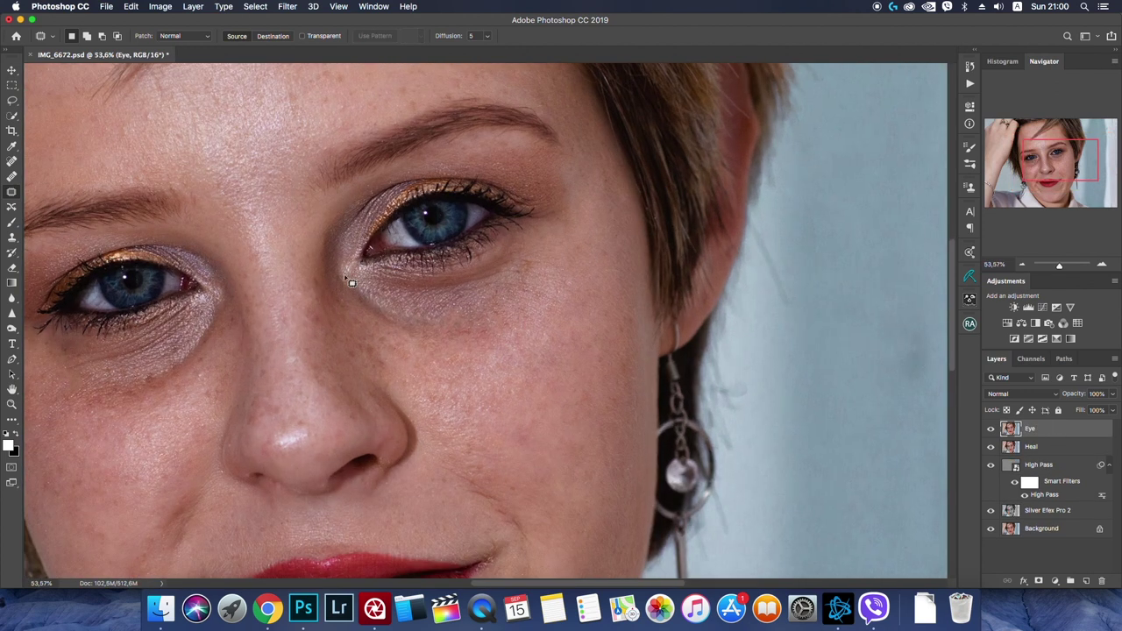
scroll(361, 279, left, 5)
Lower the Eye layer to 40% opacity and name the new layer Retouch.
key(4)
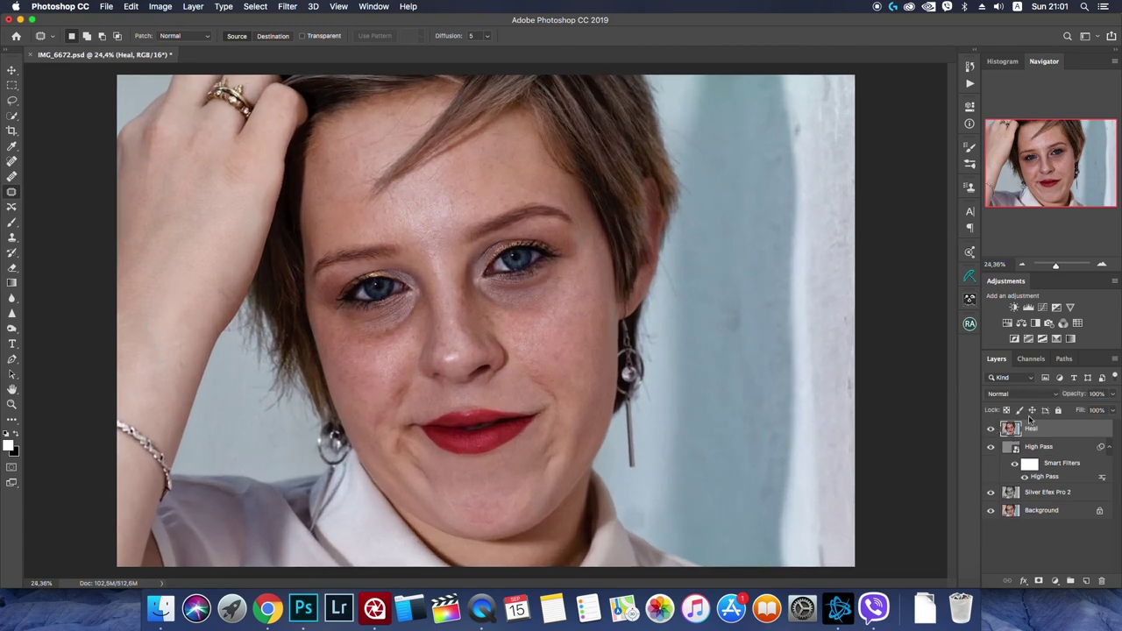
text(Retouch)
key(Return)
Apply Portraiture 3 smoothing with a slight tint enhancement, then add a black layer mask.
key(b)
click(286, 6)
click(456, 277)
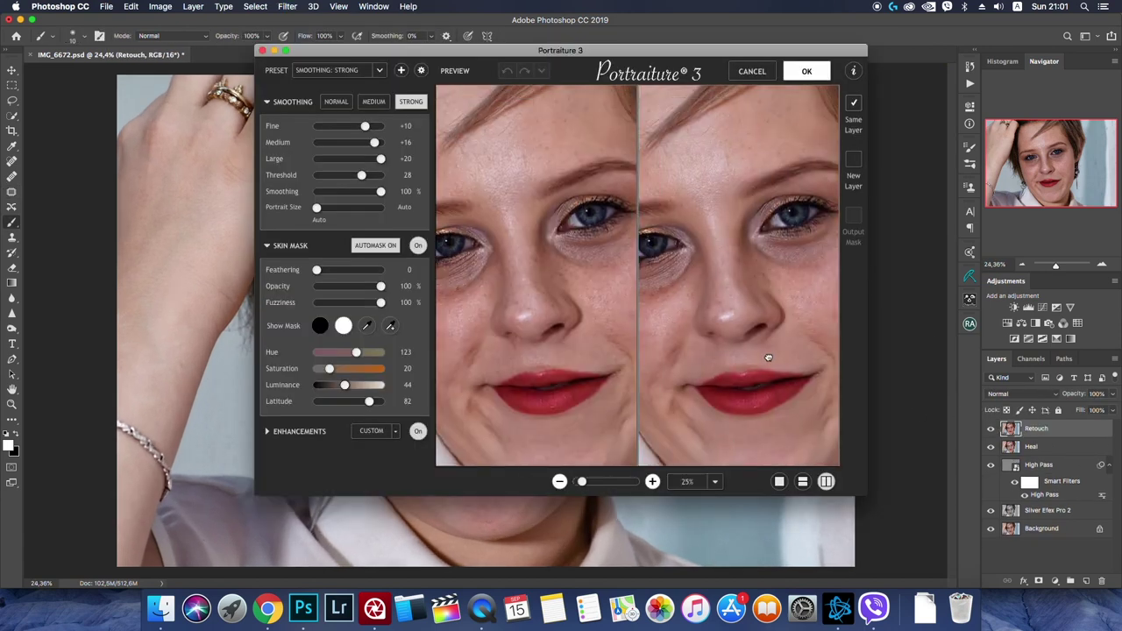
click(290, 431)
mouse_move(349, 365)
mouse_down()
mouse_move(345, 349)
mouse_move(351, 380)
mouse_up()
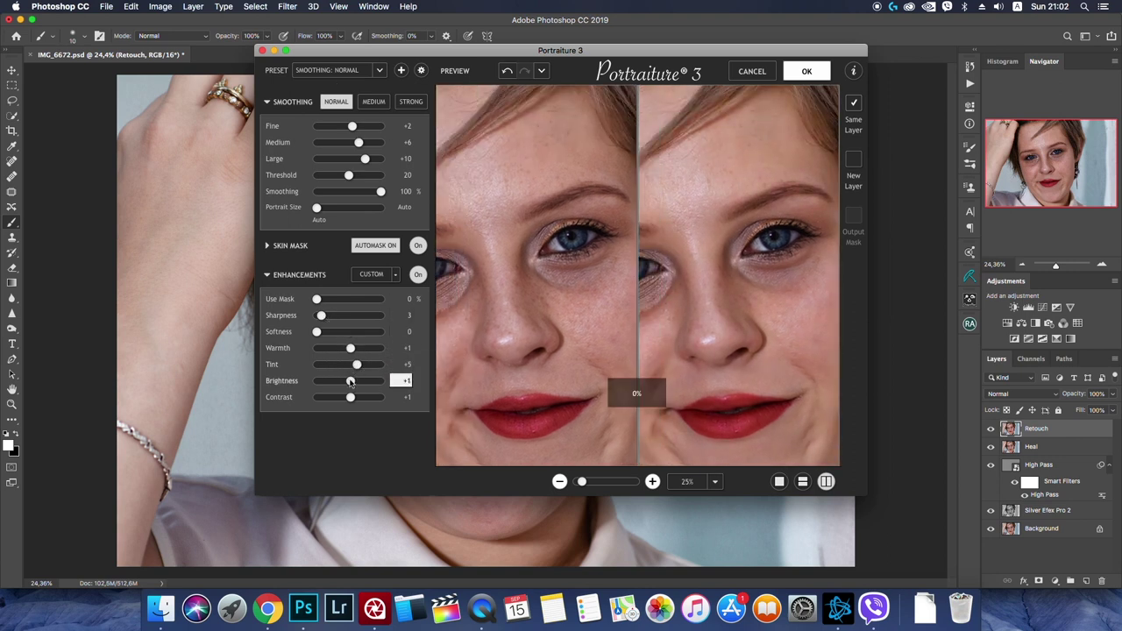
scroll(673, 315, down, 3)
click(806, 71)
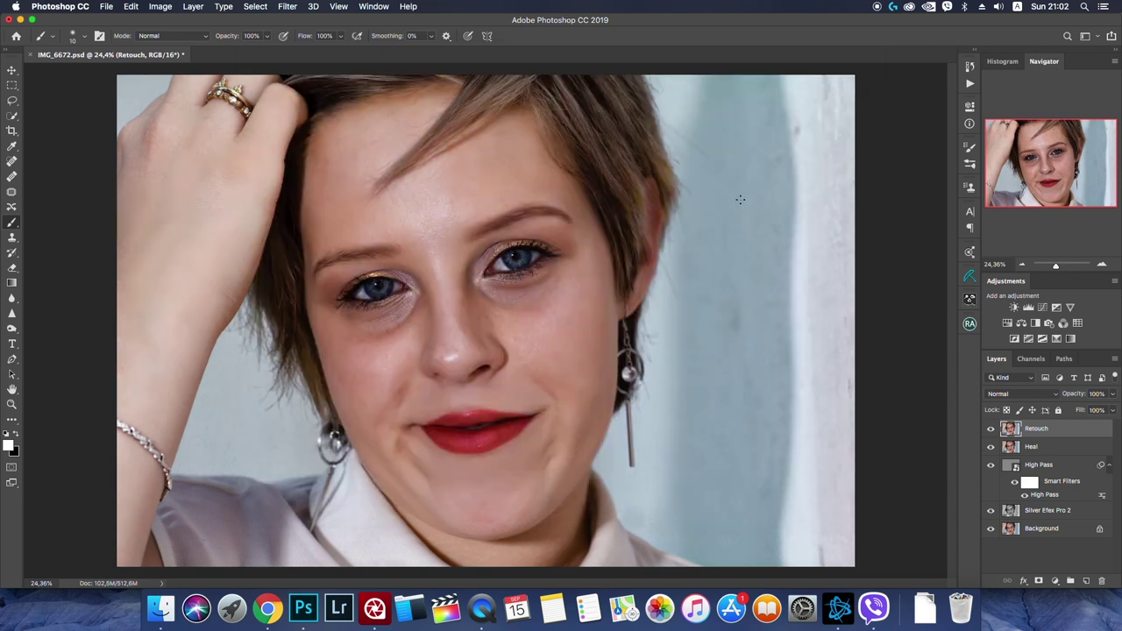
alt+click(1055, 580)
Paint the Retouch mask to reveal smoothing on the arm and raised hand, keeping the background masked.
key(backslash)
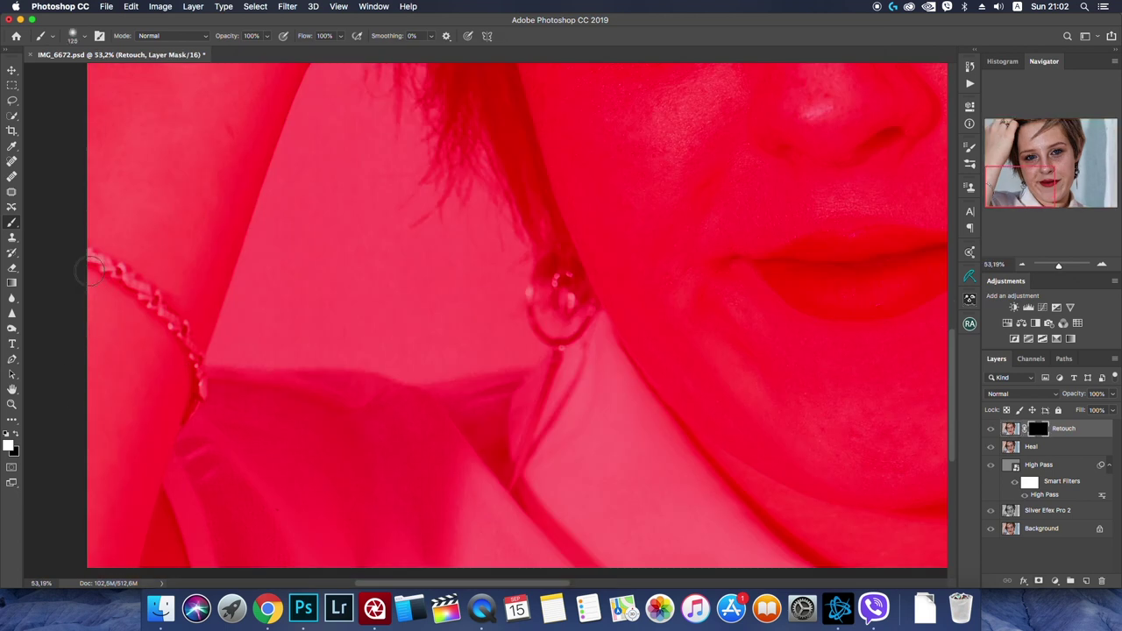
drag(94, 267, 167, 456)
scroll(172, 392, up, 1)
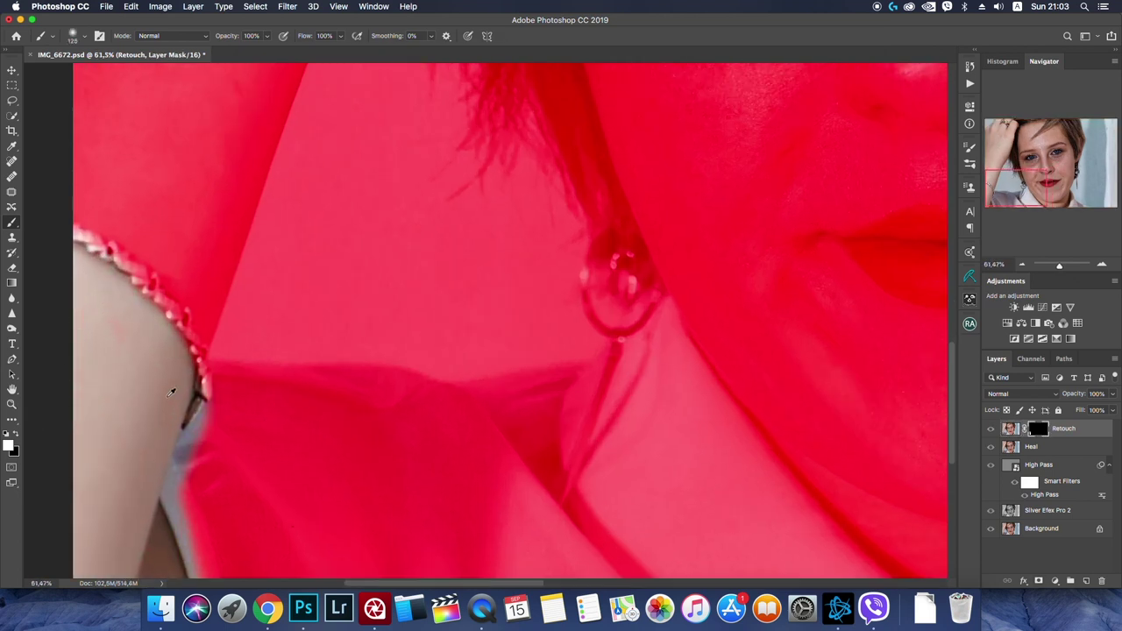
key(bracketright)
key(bracketright)
key(bracketright)
scroll(202, 421, down, 2)
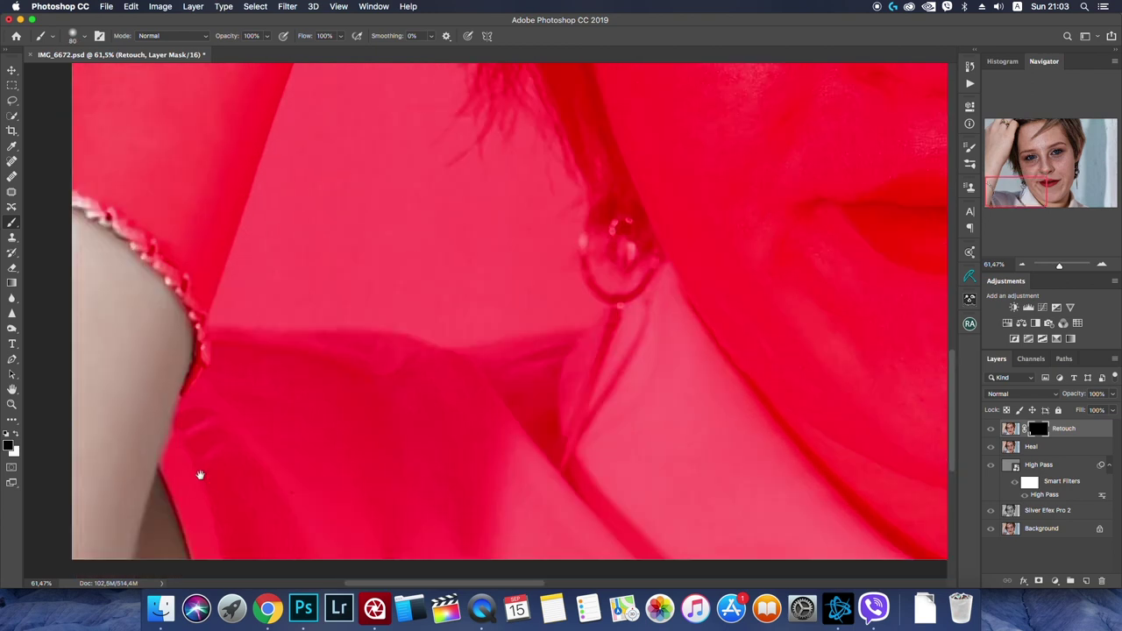
scroll(273, 226, down, 2)
mouse_move(128, 83)
mouse_down()
mouse_move(289, 176)
mouse_move(131, 412)
mouse_move(118, 265)
mouse_move(210, 368)
mouse_move(175, 193)
mouse_move(254, 105)
mouse_move(185, 154)
mouse_up()
key(bracketright)
key(bracketright)
scroll(186, 154, up, 2)
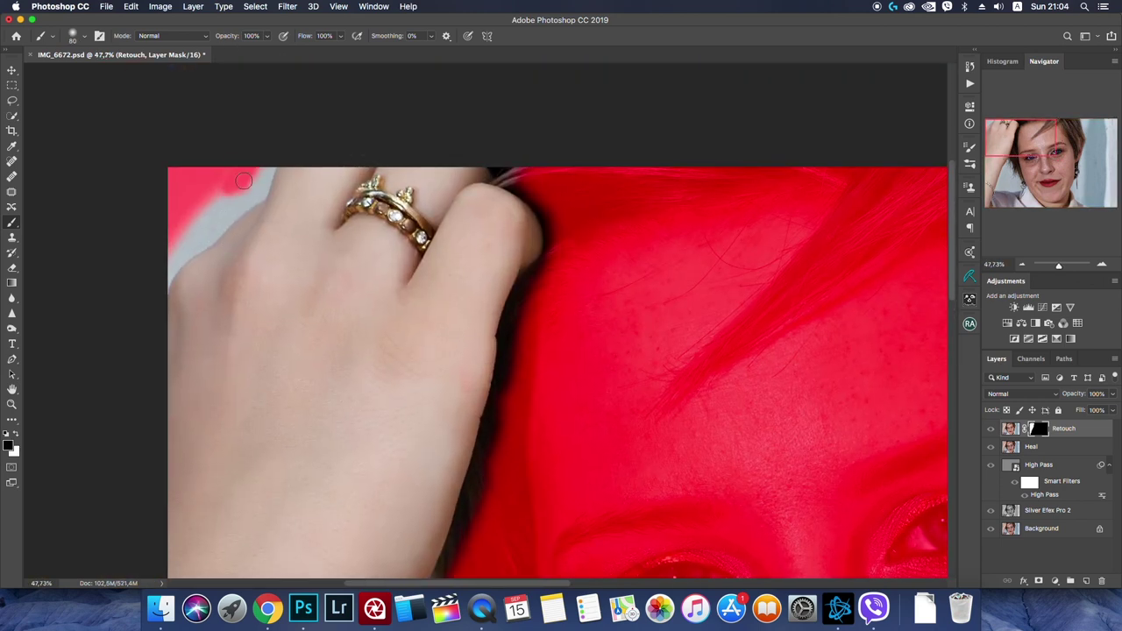
drag(163, 267, 174, 244)
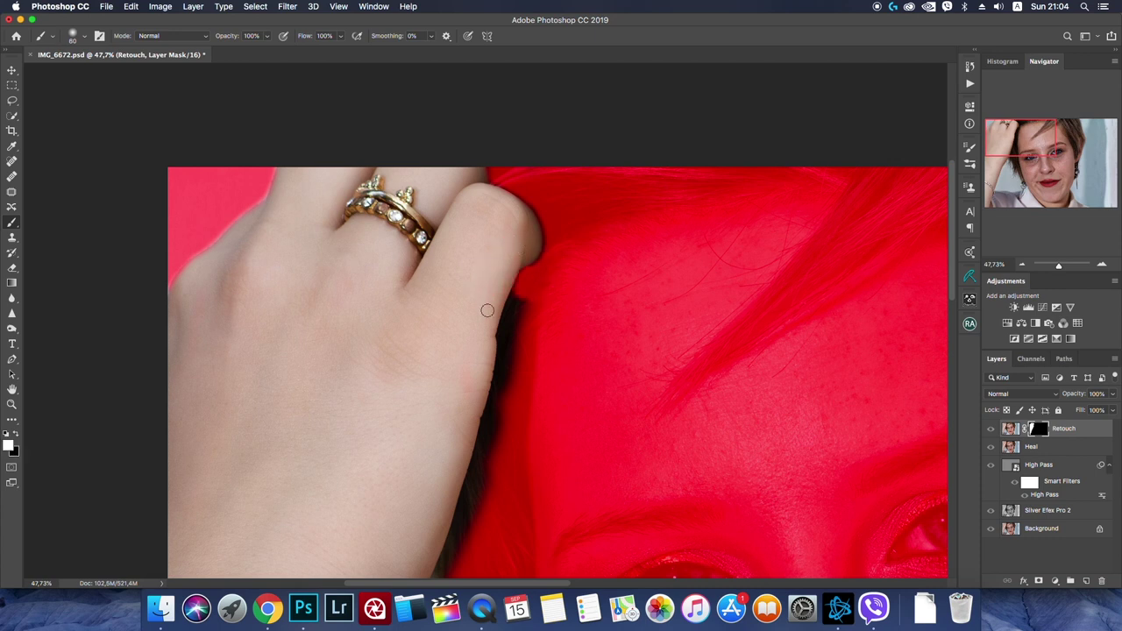
drag(507, 349, 489, 433)
scroll(488, 433, down, 3)
drag(433, 278, 414, 306)
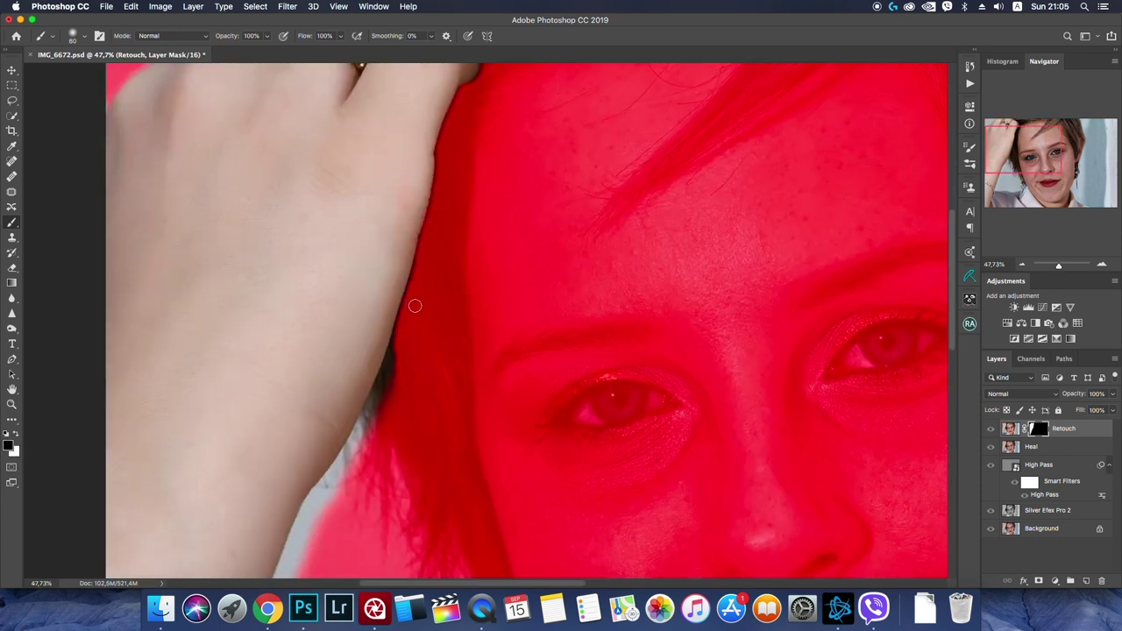
scroll(409, 307, down, 3)
drag(377, 263, 318, 363)
drag(342, 293, 289, 474)
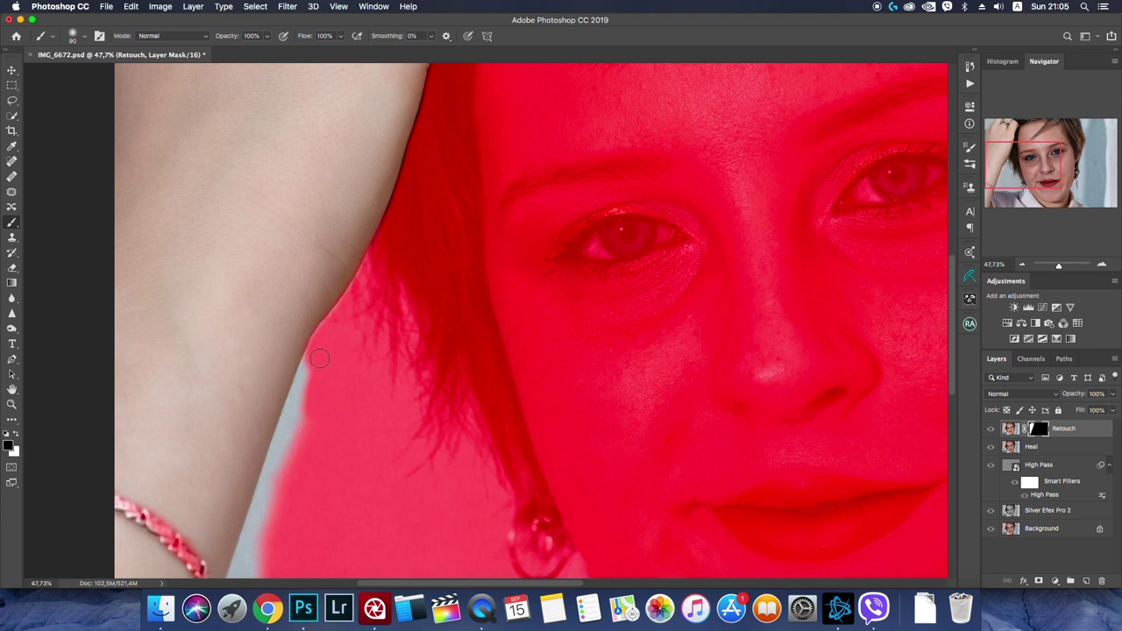
scroll(334, 266, down, 2)
mouse_move(335, 266)
mouse_down()
mouse_move(281, 430)
mouse_move(289, 262)
mouse_up()
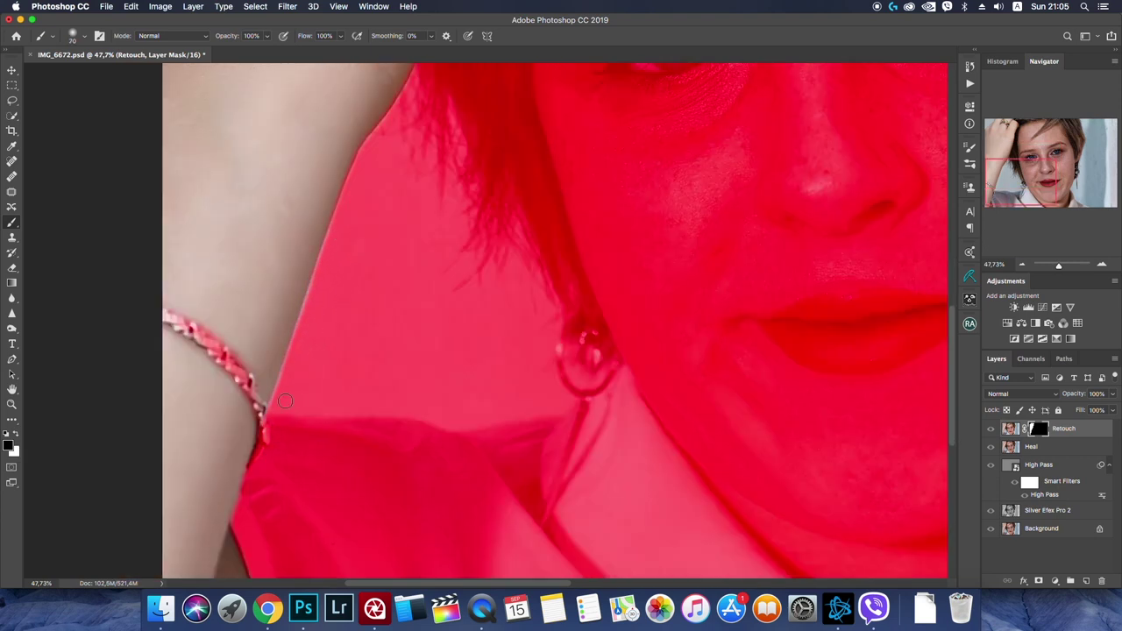
scroll(396, 283, down, 2)
Reveal the smoothing over the chin, neck and face.
mouse_move(683, 364)
mouse_down()
mouse_move(646, 413)
mouse_move(394, 316)
mouse_move(377, 202)
mouse_move(394, 386)
mouse_move(526, 263)
mouse_up()
scroll(377, 202, up, 3)
scroll(401, 394, up, 2)
scroll(476, 195, down, 1)
drag(476, 196, 596, 334)
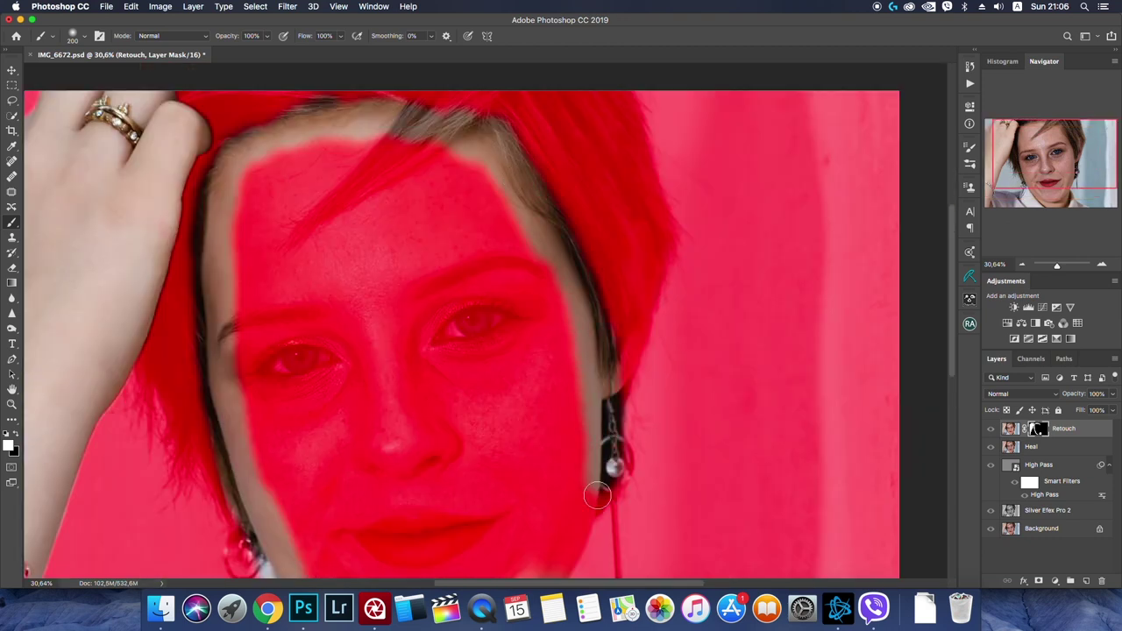
scroll(596, 334, down, 3)
key(bracketright)
key(bracketright)
key(bracketright)
mouse_move(491, 219)
mouse_down()
mouse_move(432, 355)
mouse_move(343, 358)
mouse_move(350, 326)
mouse_move(663, 436)
mouse_up()
scroll(343, 358, up, 2)
scroll(350, 326, up, 2)
key(bracketleft)
key(bracketleft)
key(bracketleft)
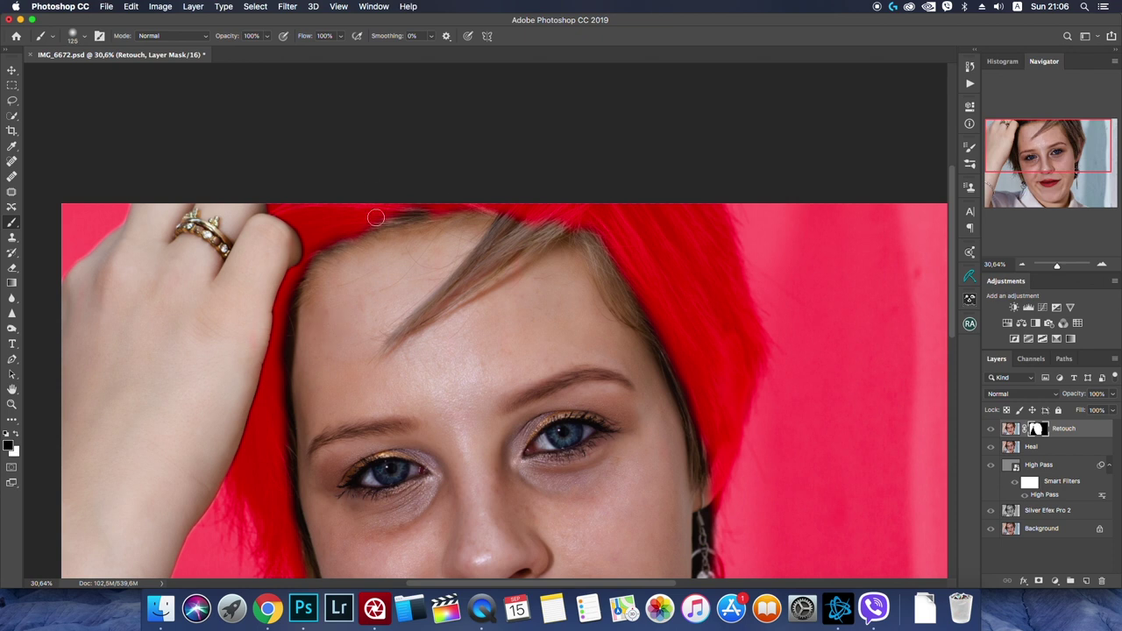
scroll(275, 351, up, 2)
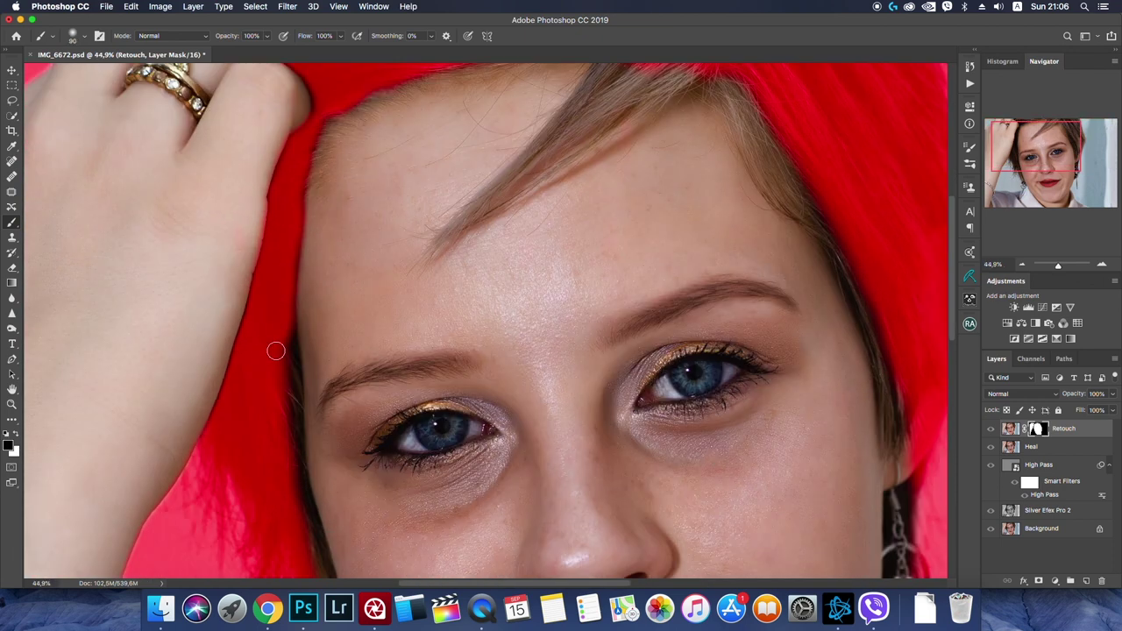
scroll(292, 438, down, 3)
scroll(296, 376, down, 2)
mouse_move(318, 372)
mouse_down()
mouse_move(351, 447)
mouse_move(438, 565)
mouse_up()
scroll(286, 409, down, 2)
Mask out the collar and right-side background, refining the face edges.
mouse_move(648, 463)
mouse_down()
mouse_move(624, 439)
mouse_move(642, 289)
mouse_move(683, 256)
mouse_move(637, 276)
mouse_up()
scroll(653, 138, up, 4)
drag(651, 194, 633, 325)
scroll(653, 263, up, 4)
drag(675, 263, 670, 137)
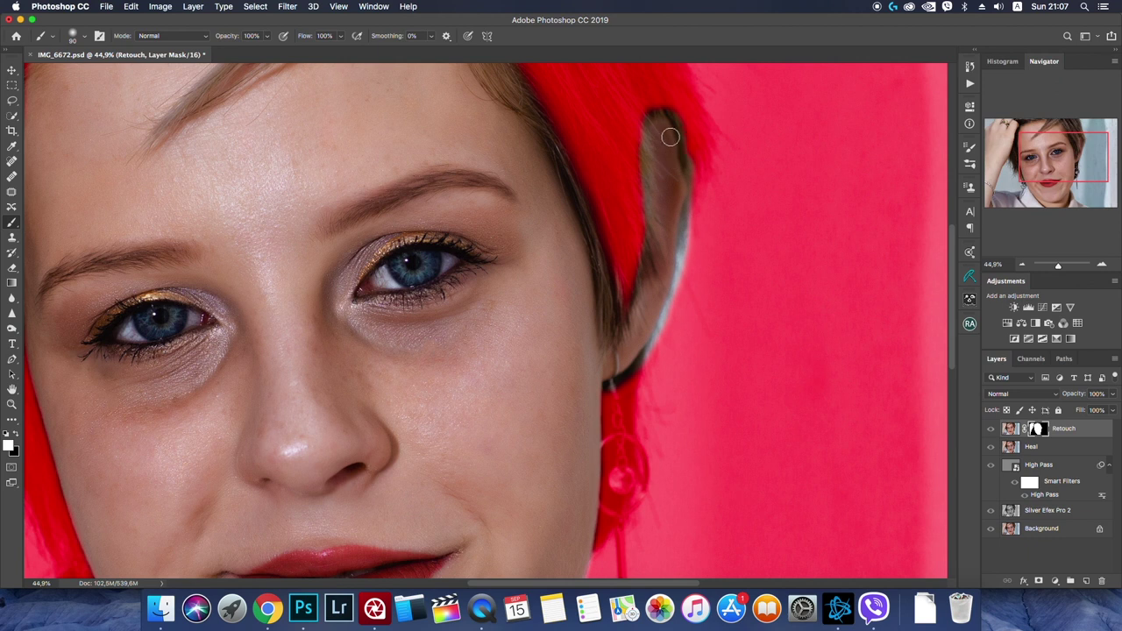
mouse_move(640, 378)
mouse_down()
mouse_move(680, 280)
mouse_move(692, 167)
mouse_up()
scroll(657, 114, up, 3)
drag(602, 318, 583, 288)
scroll(533, 283, up, 3)
mouse_move(403, 215)
mouse_down()
mouse_move(423, 184)
mouse_move(320, 337)
mouse_up()
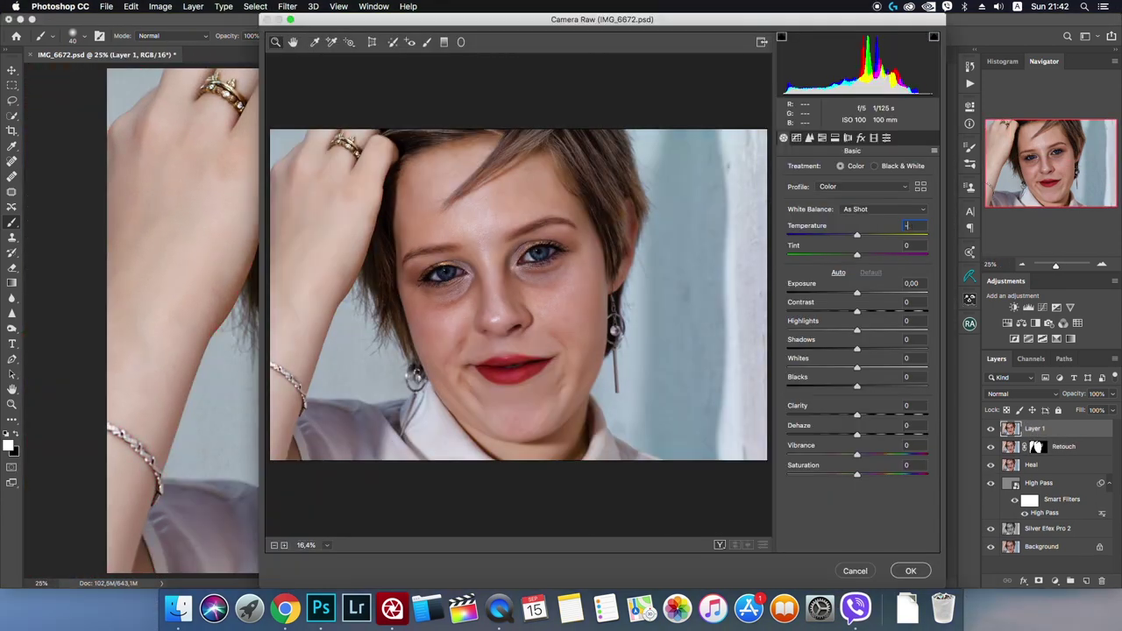
In Camera Raw HSL, raise Oranges saturation slightly and brighten the blues' luminance.
click(821, 138)
click(829, 169)
drag(867, 230, 870, 231)
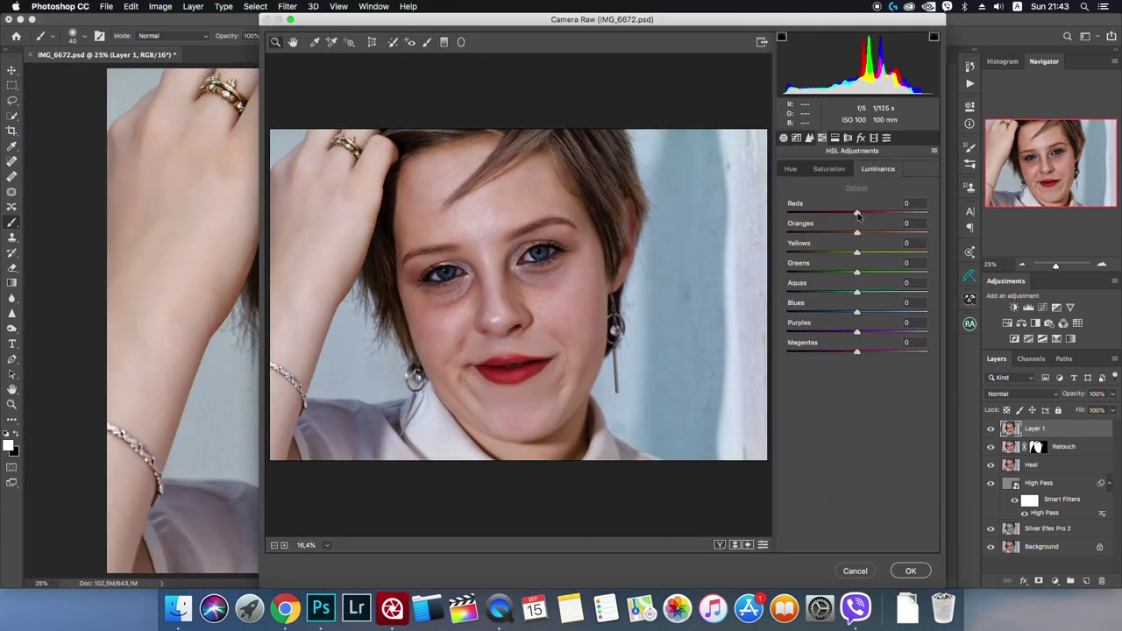
click(878, 169)
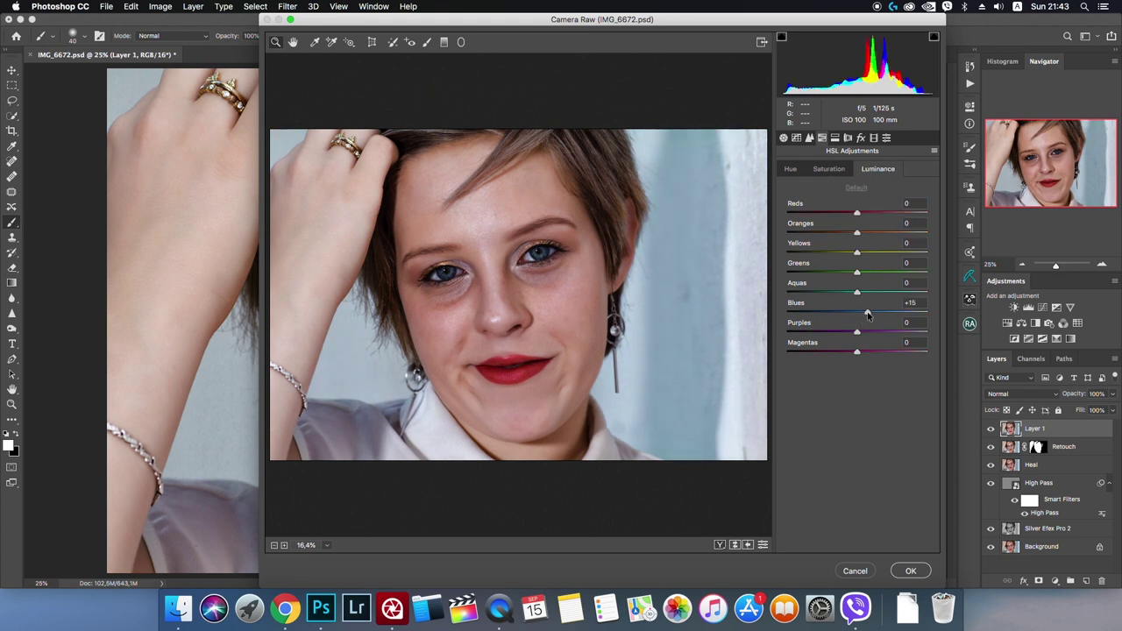
Brighten the image with a gentle point tone curve.
click(847, 138)
click(797, 242)
click(796, 137)
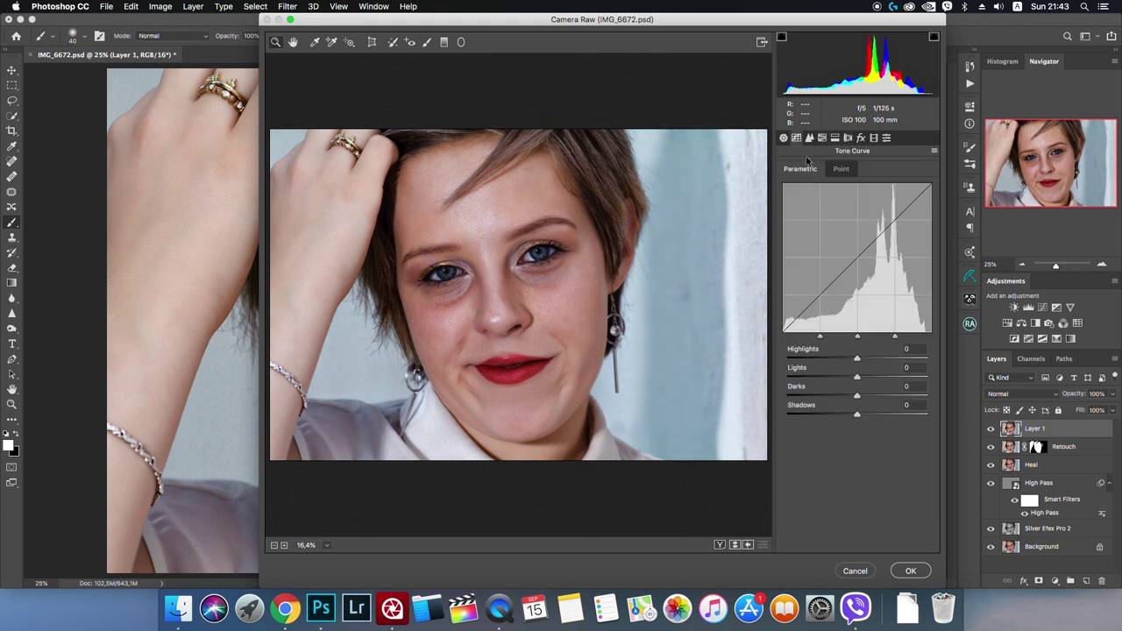
click(840, 169)
click(822, 338)
drag(862, 303, 862, 294)
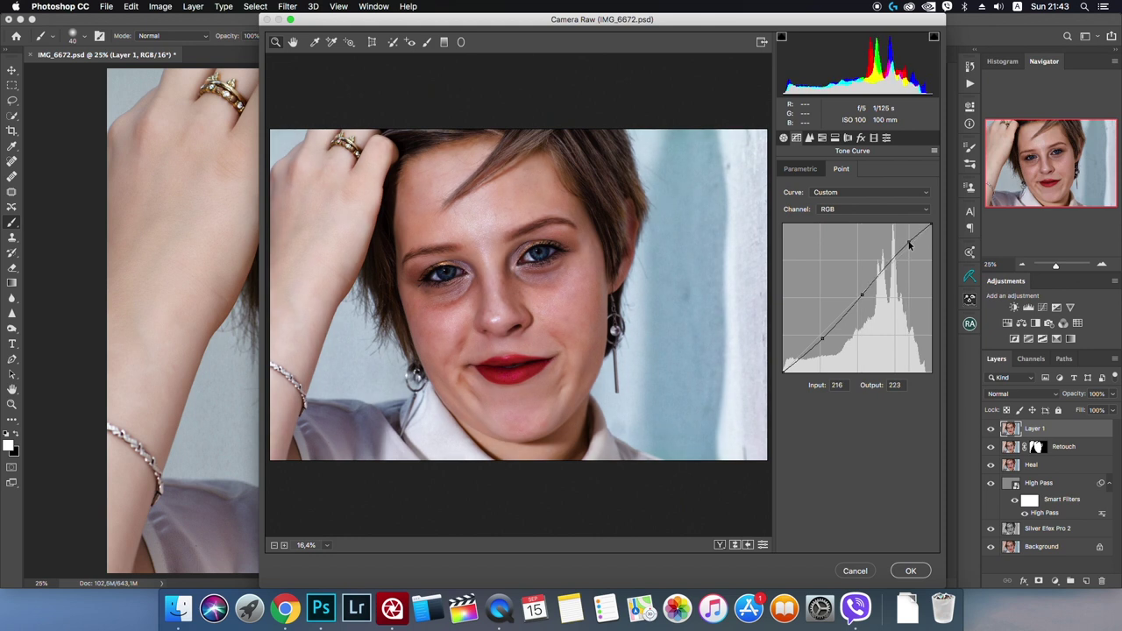
Set Shadows +20, Whites -9 and Blacks +9, then apply the Camera Raw adjustments.
click(782, 137)
drag(858, 434, 854, 434)
mouse_move(858, 330)
mouse_down()
mouse_move(870, 348)
mouse_move(850, 367)
mouse_move(864, 387)
mouse_up()
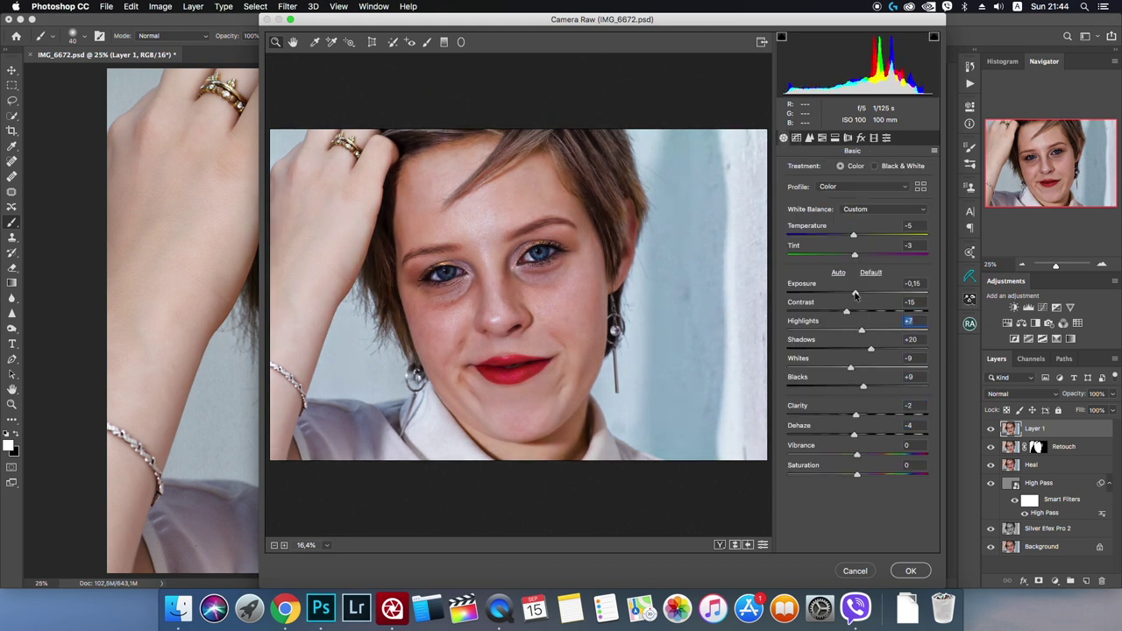
click(847, 138)
click(903, 572)
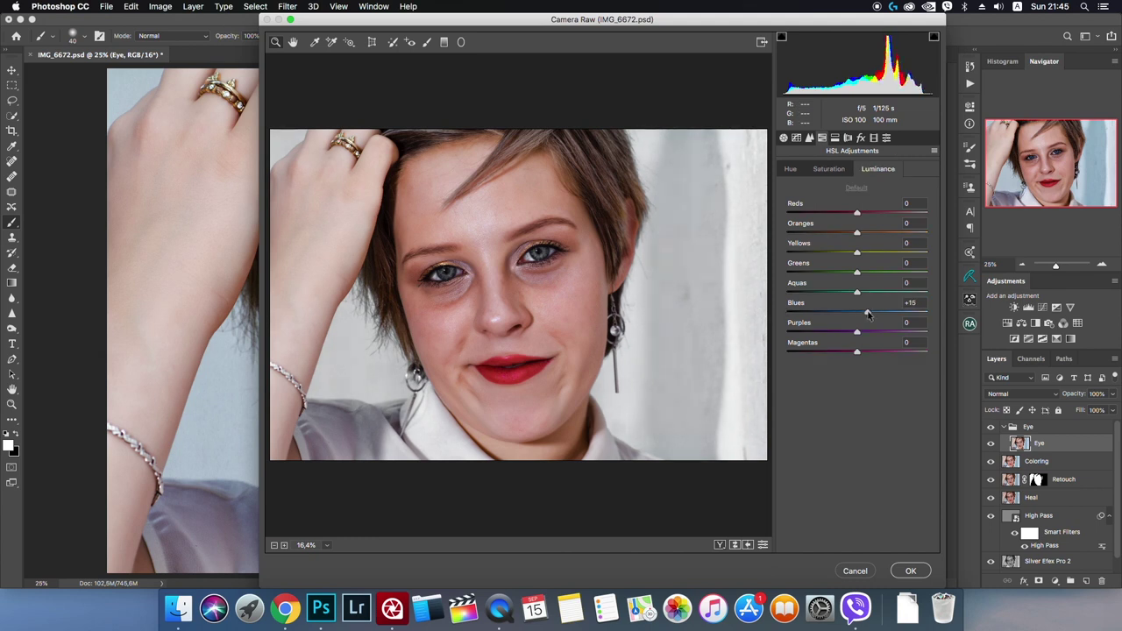
Apply the brighter blue luminance to the Eye layer.
click(910, 571)
scroll(438, 247, up, 3)
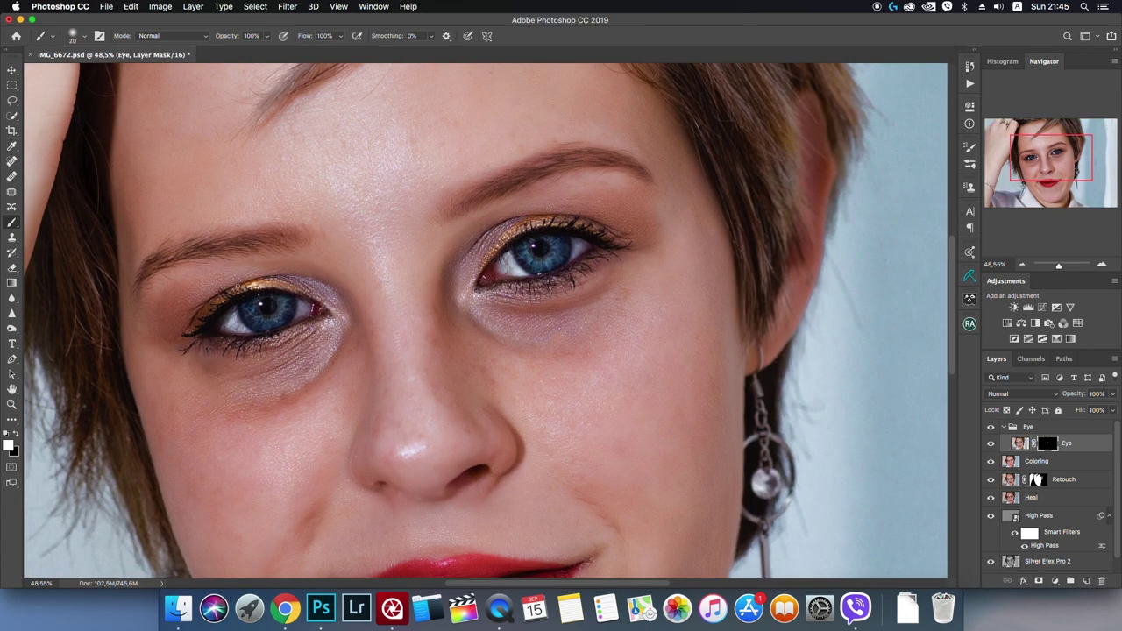
scroll(486, 280, down, 4)
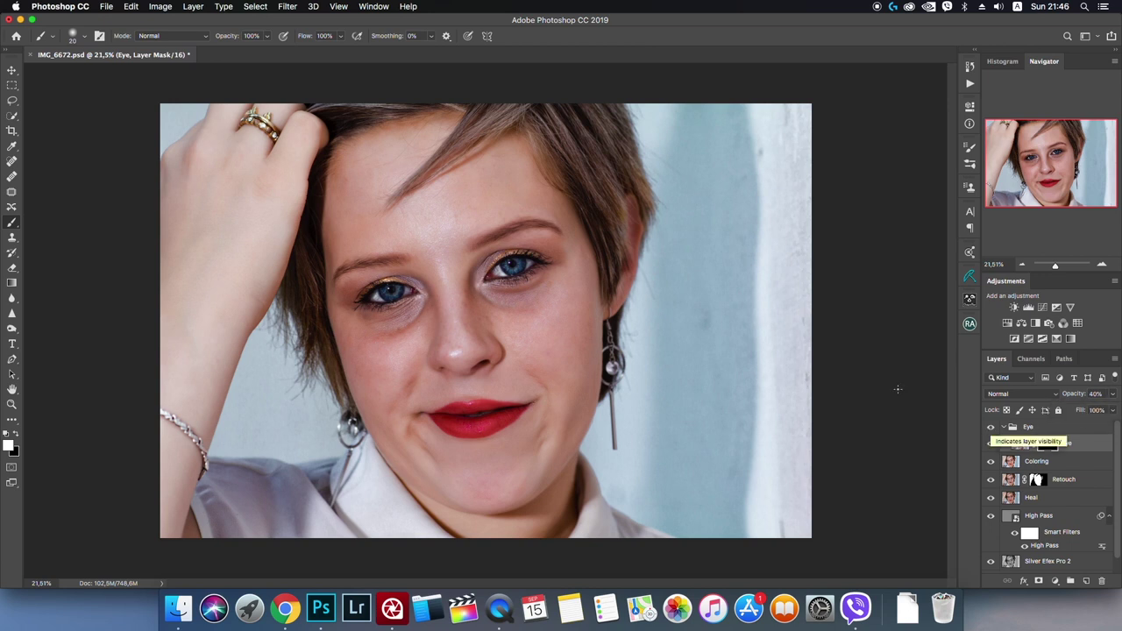
Stamp the visible layers and patch the left under-eye shadow at 70% opacity.
key(super+alt+shift+e)
key(j)
scroll(481, 300, up, 2)
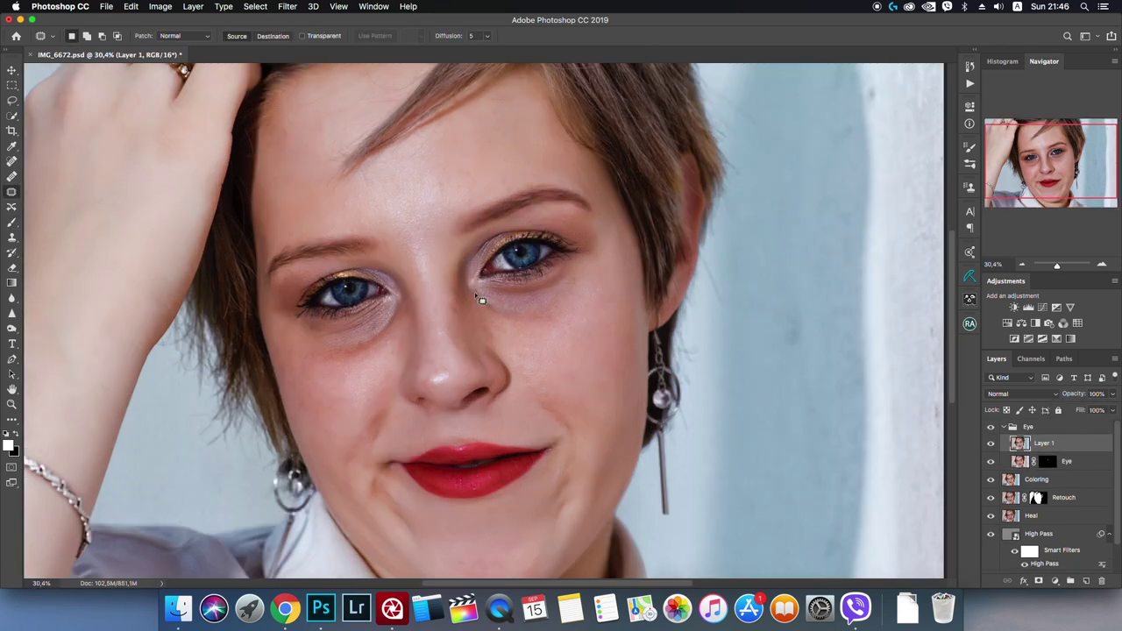
drag(302, 324, 307, 329)
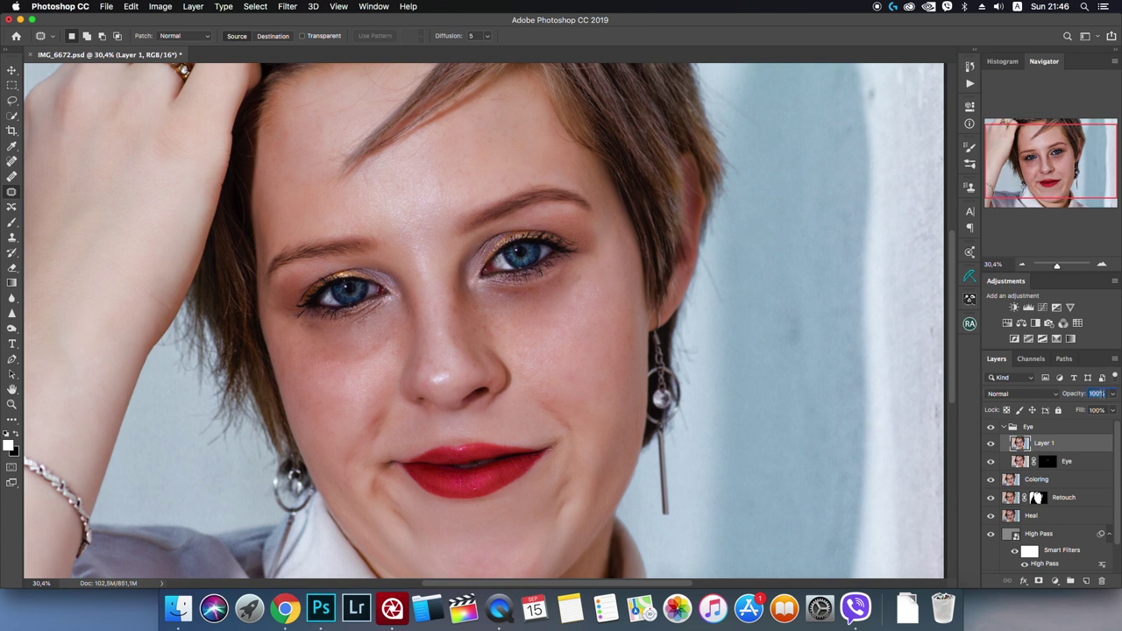
text(70)
key(Return)
scroll(364, 346, down, 2)
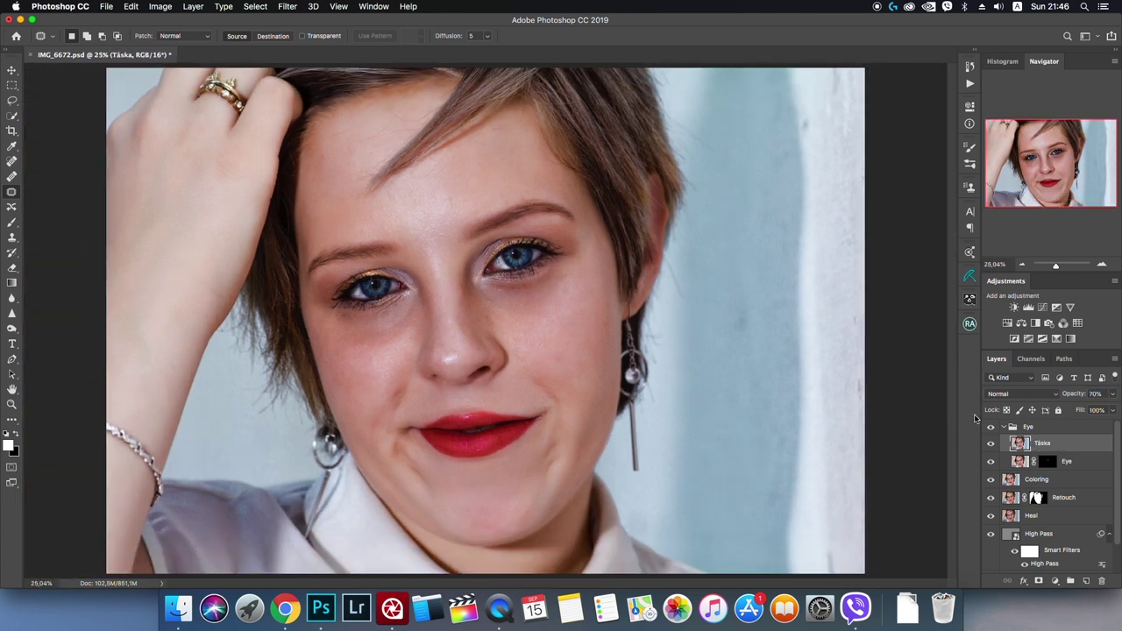
Stamp another merged layer for dodging and select the Dodge tool.
key(super+alt+shift+e)
click(12, 328)
scroll(292, 254, up, 4)
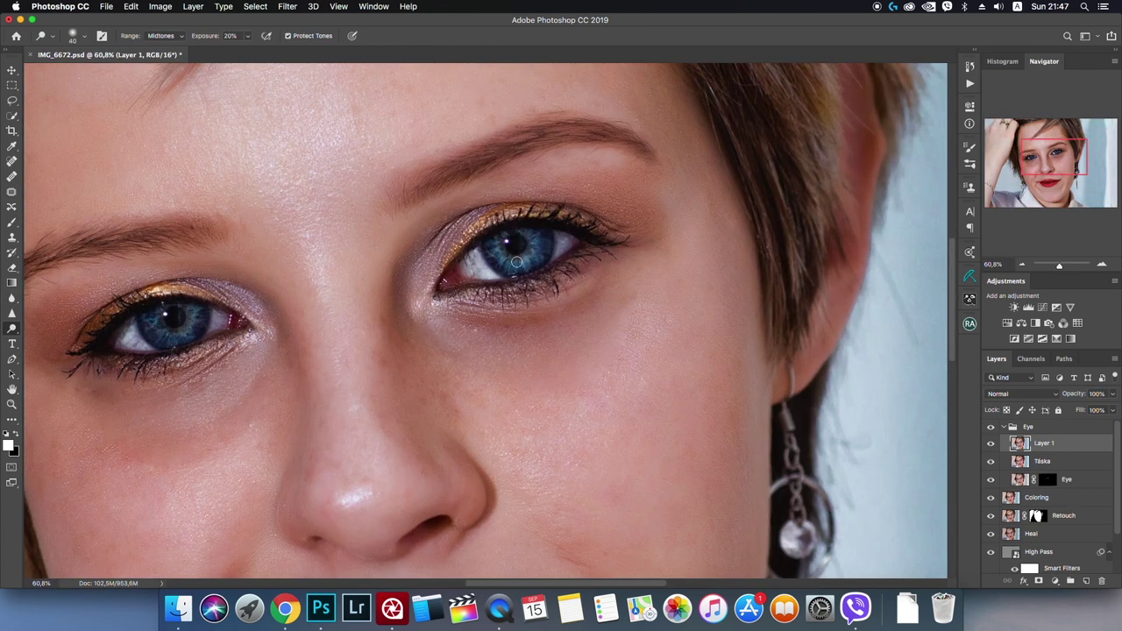
Dodge the irises and paint the eye mask, checking it with the red overlay.
scroll(349, 317, down, 4)
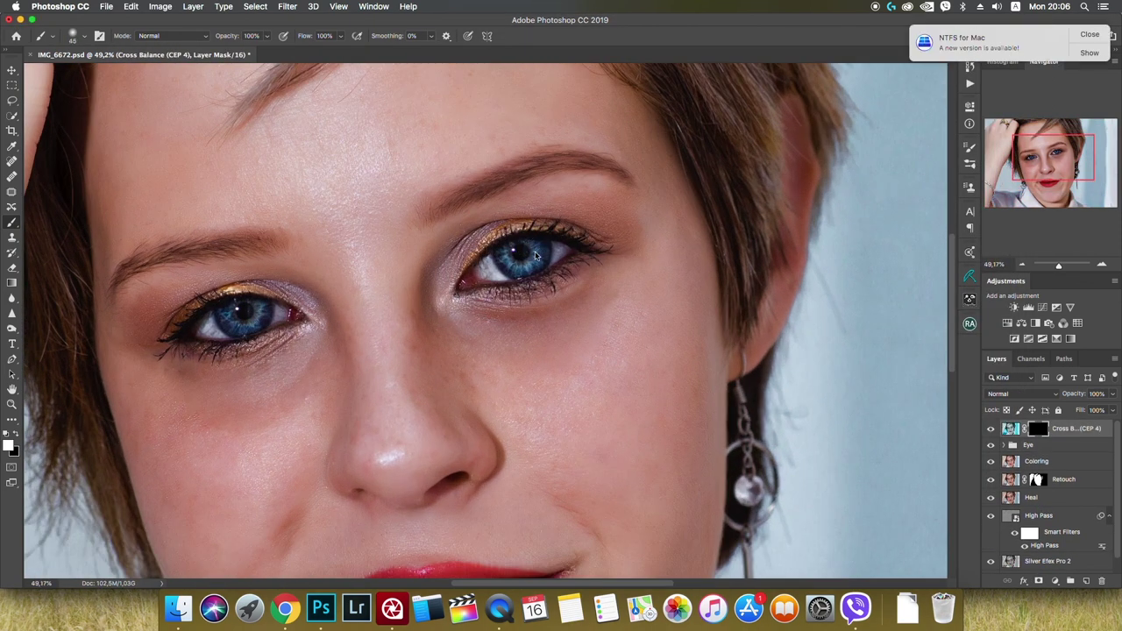
scroll(517, 252, up, 3)
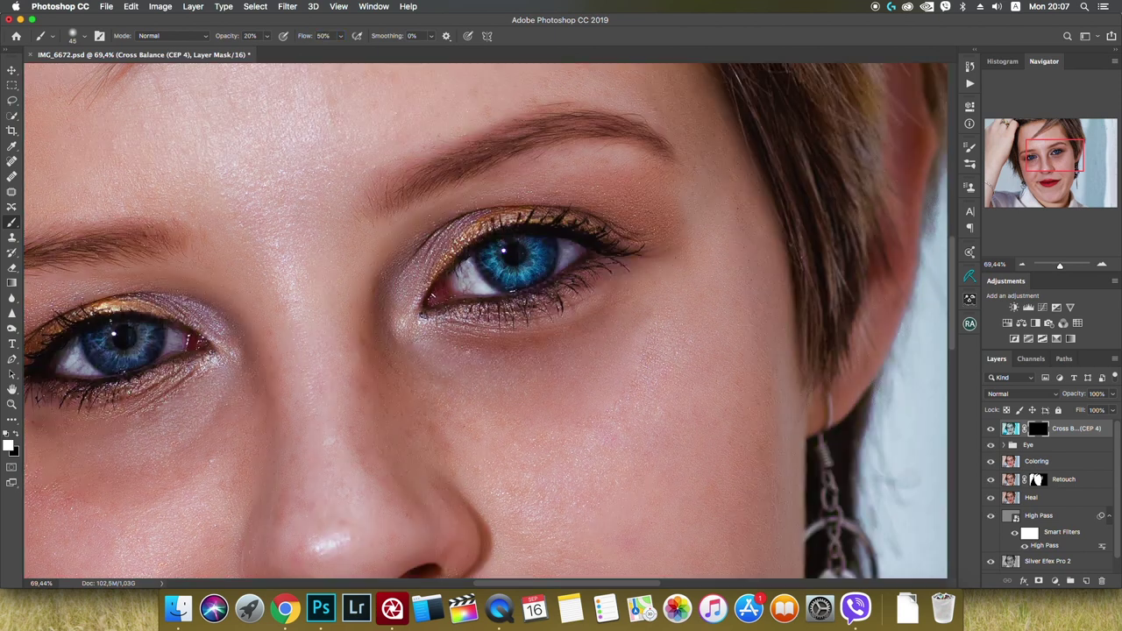
scroll(486, 321, left, 5)
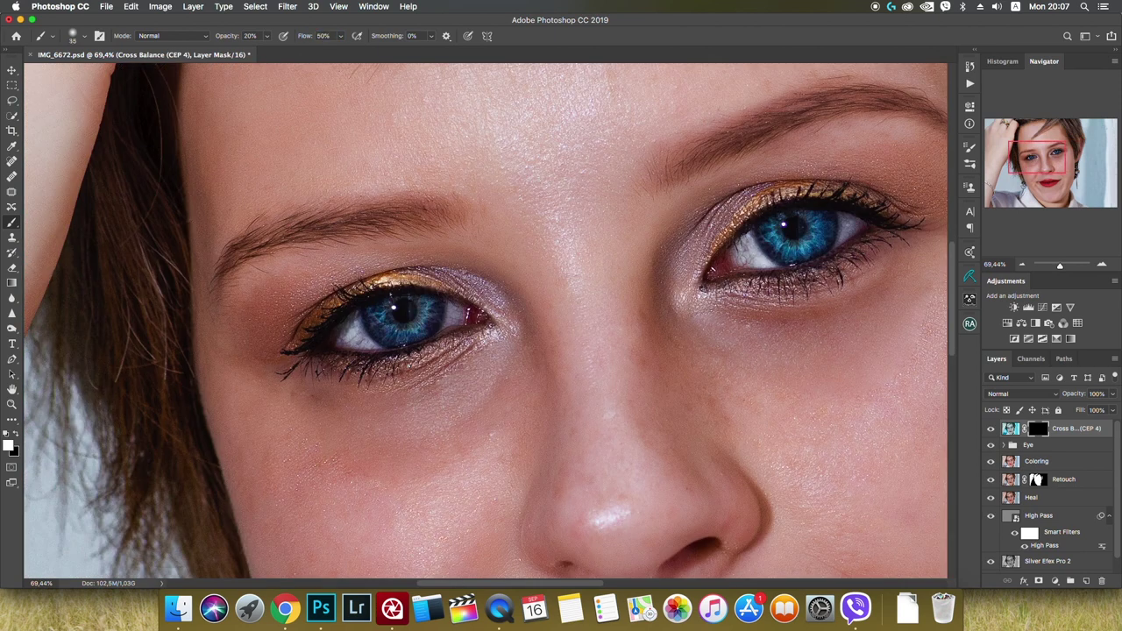
key(backslash)
key(x)
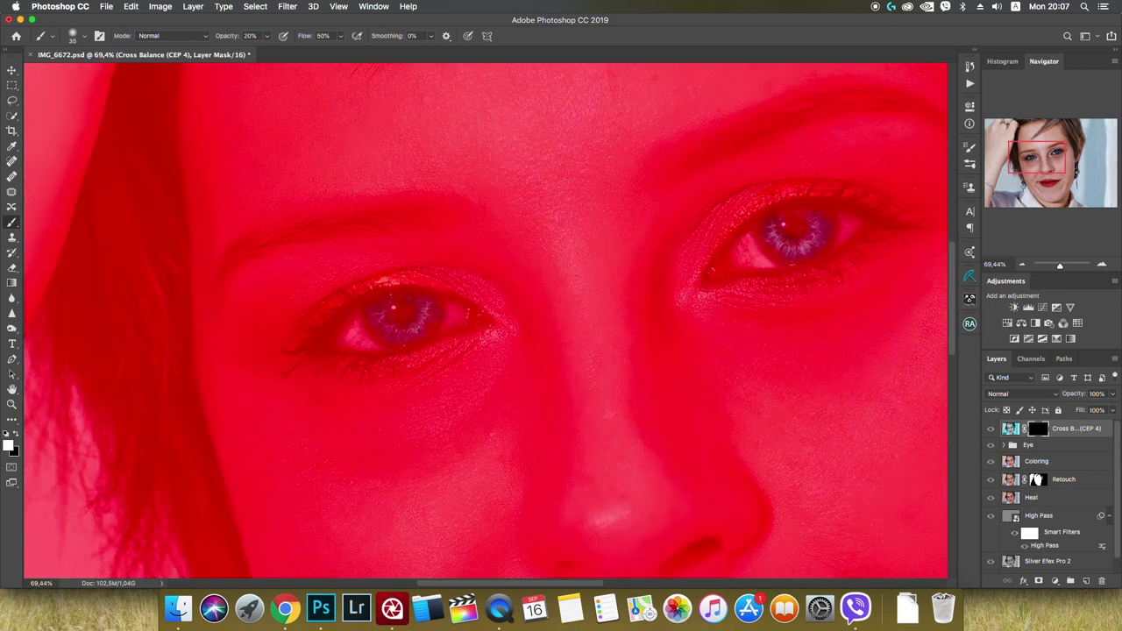
key(backslash)
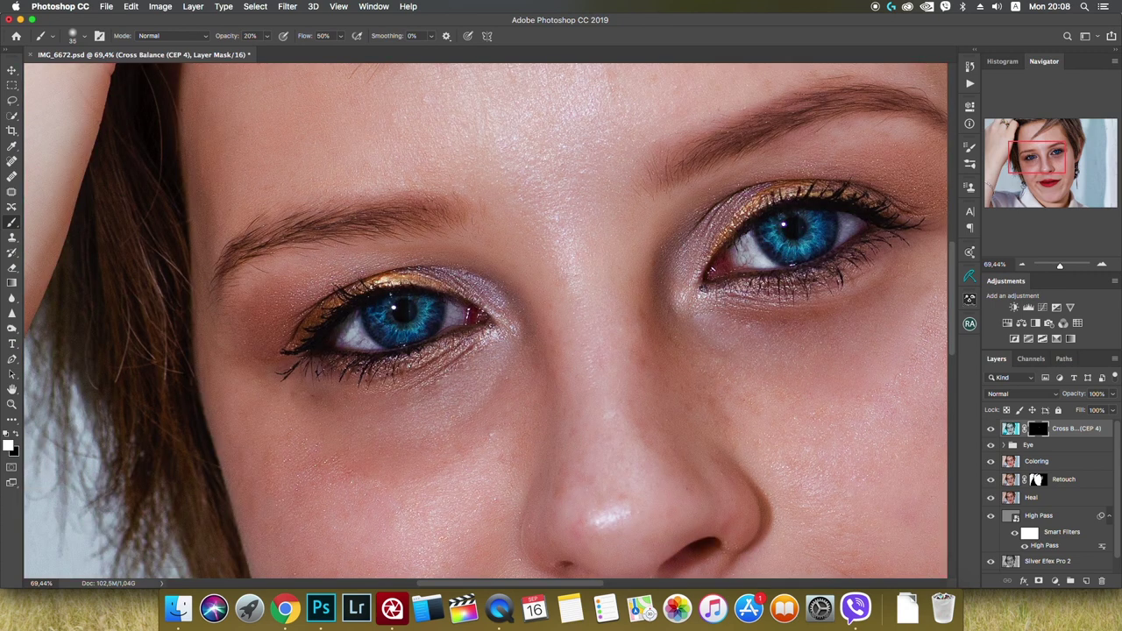
Apply the Color Efex Pro 4 Photo Stylizer and check its eye mask overlay.
click(287, 6)
click(324, 24)
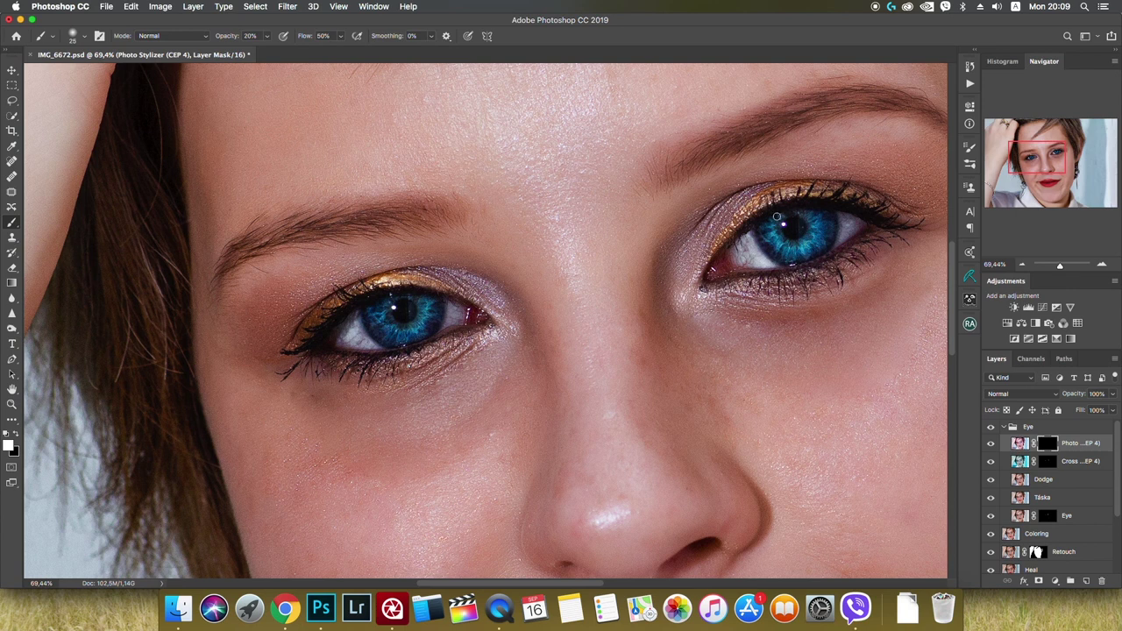
key(backslash)
key(backslash)
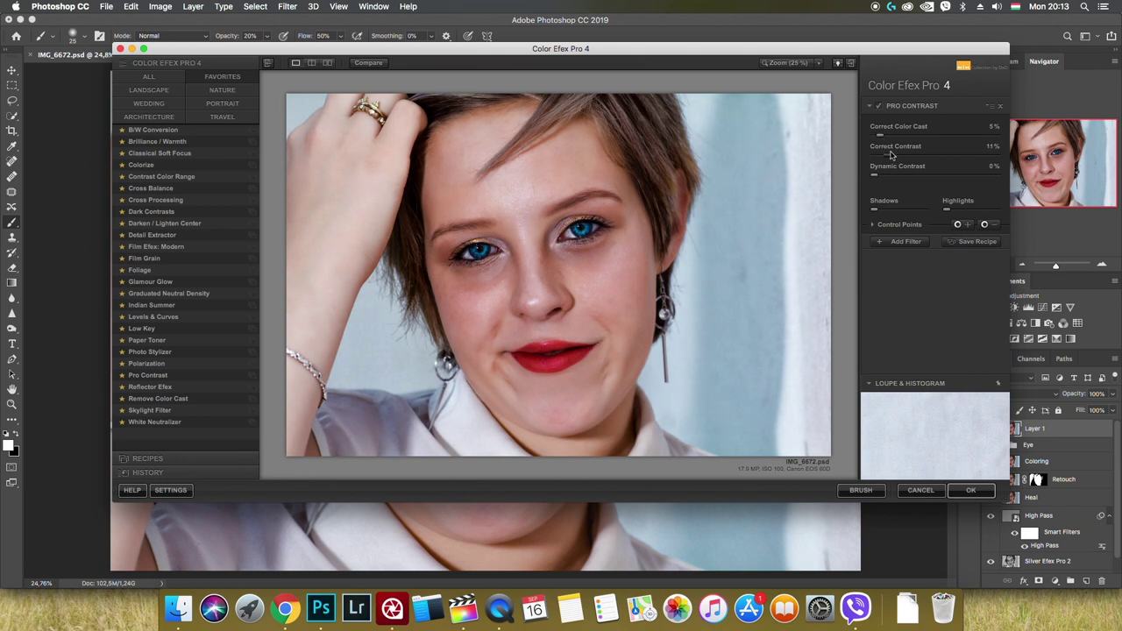
Apply Pro Contrast as a layer, then a silver reflector preset in Topaz Lens Effects.
key(Return)
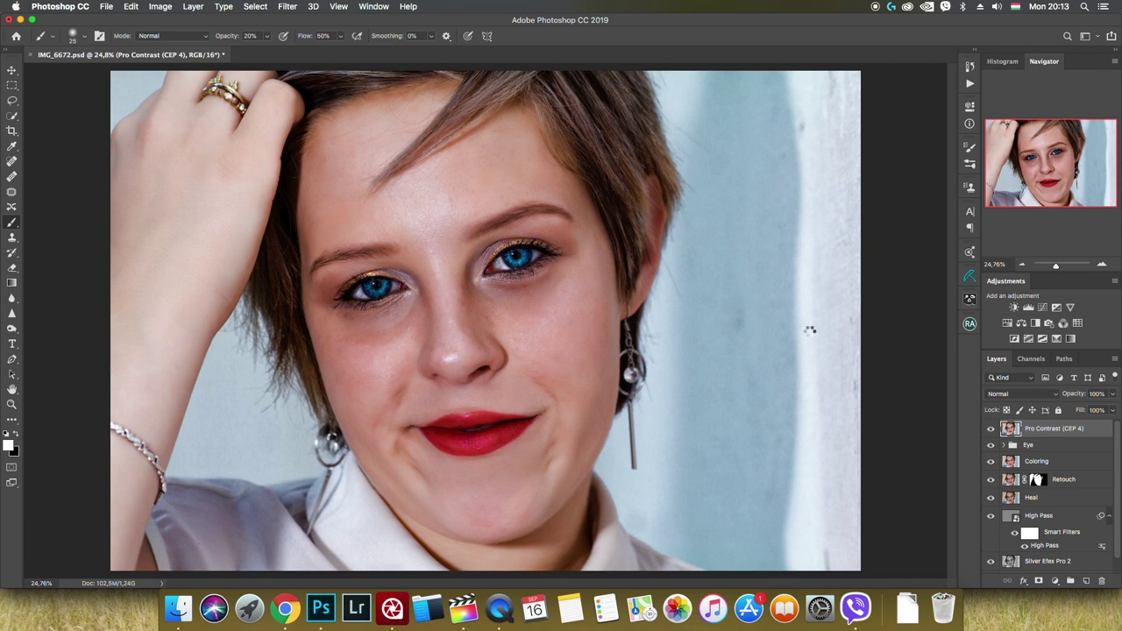
click(286, 6)
click(465, 287)
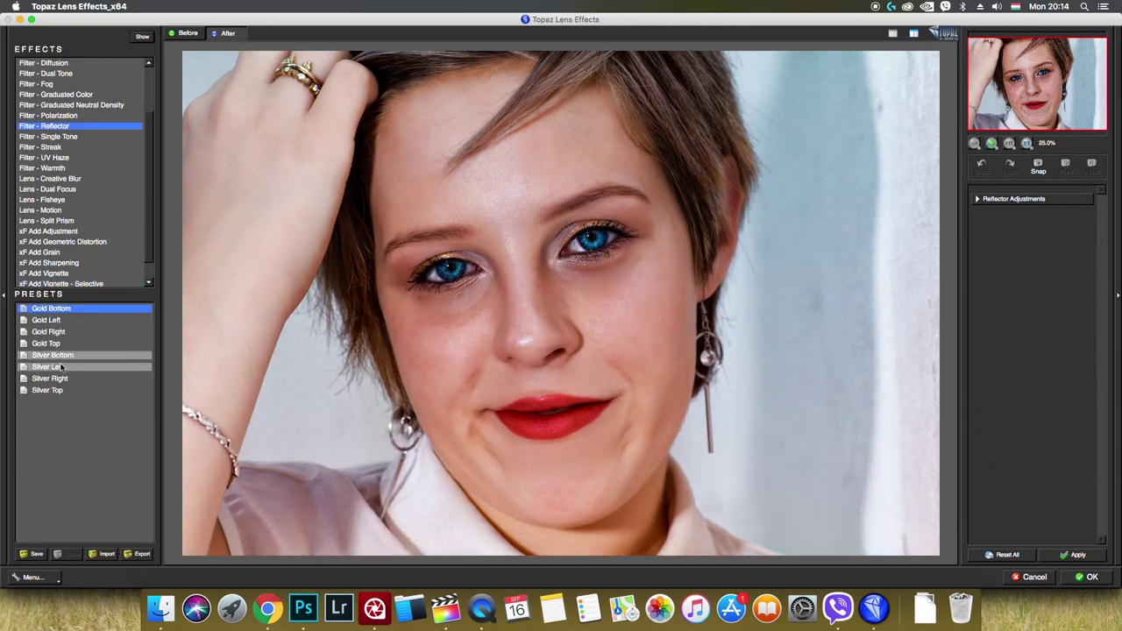
click(59, 356)
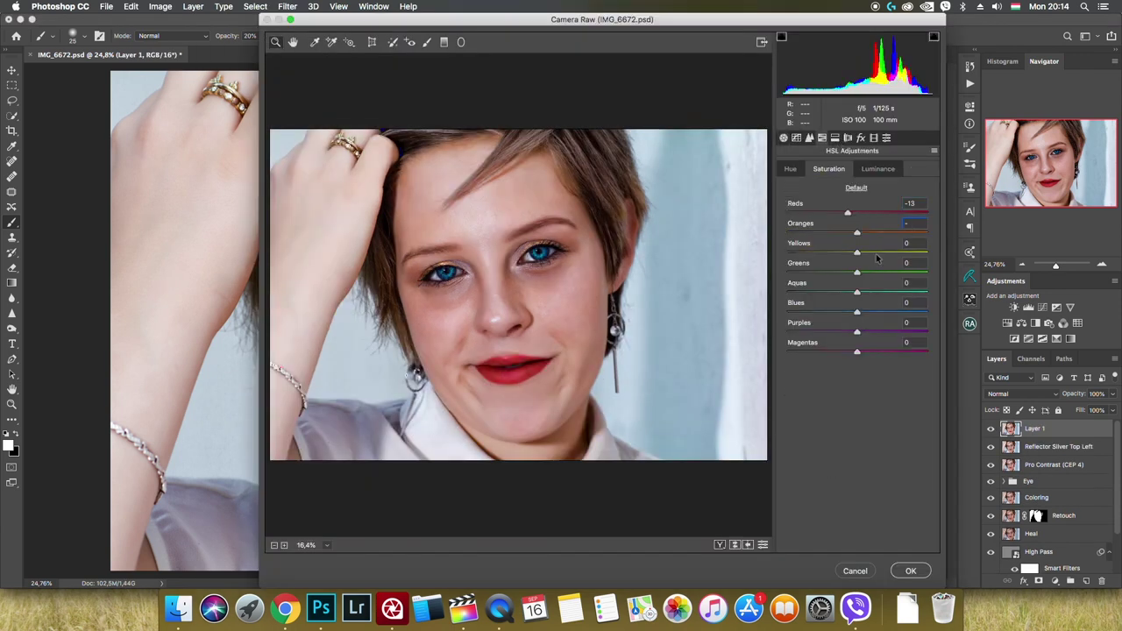
Lift the shadows to +11 in Camera Raw and confirm the Camera Raw Face layer.
click(878, 168)
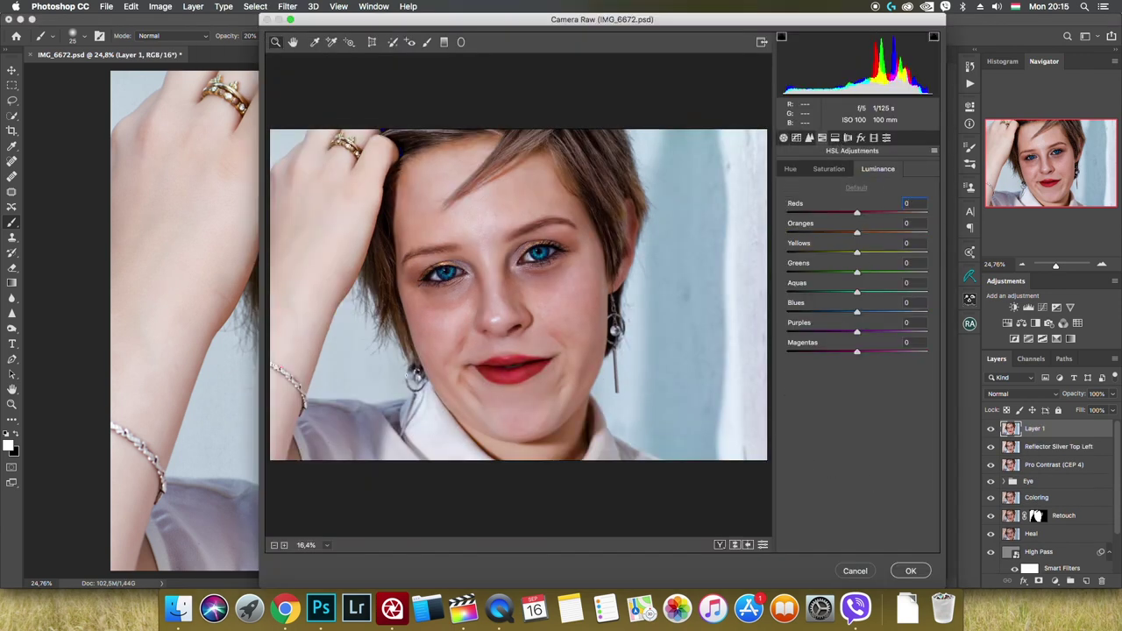
click(783, 138)
drag(857, 349, 864, 349)
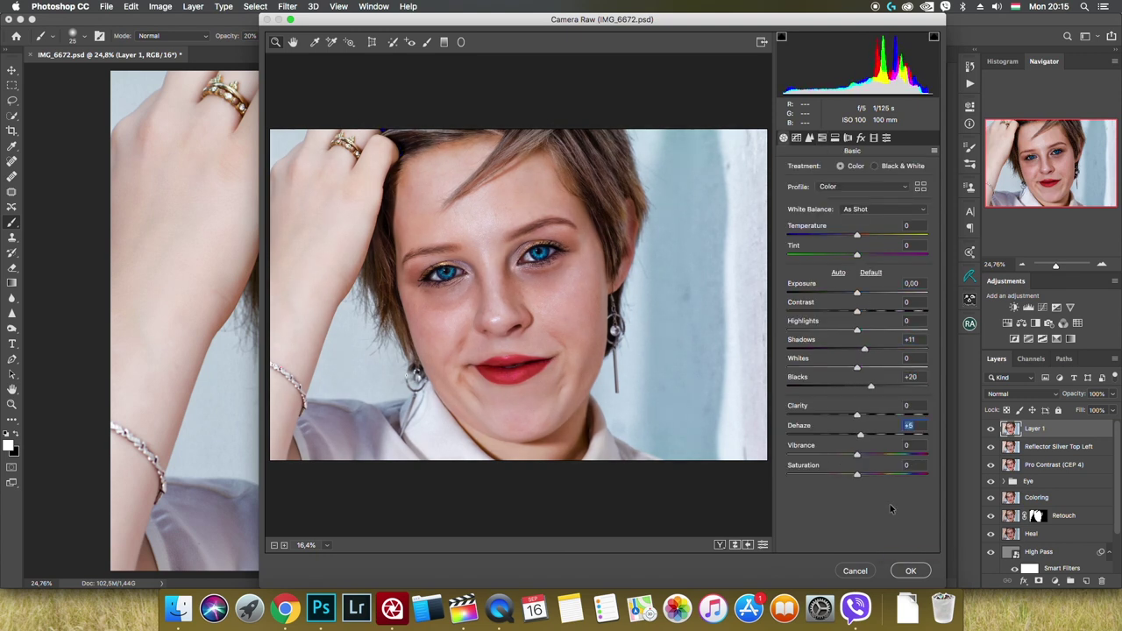
click(916, 571)
key(Return)
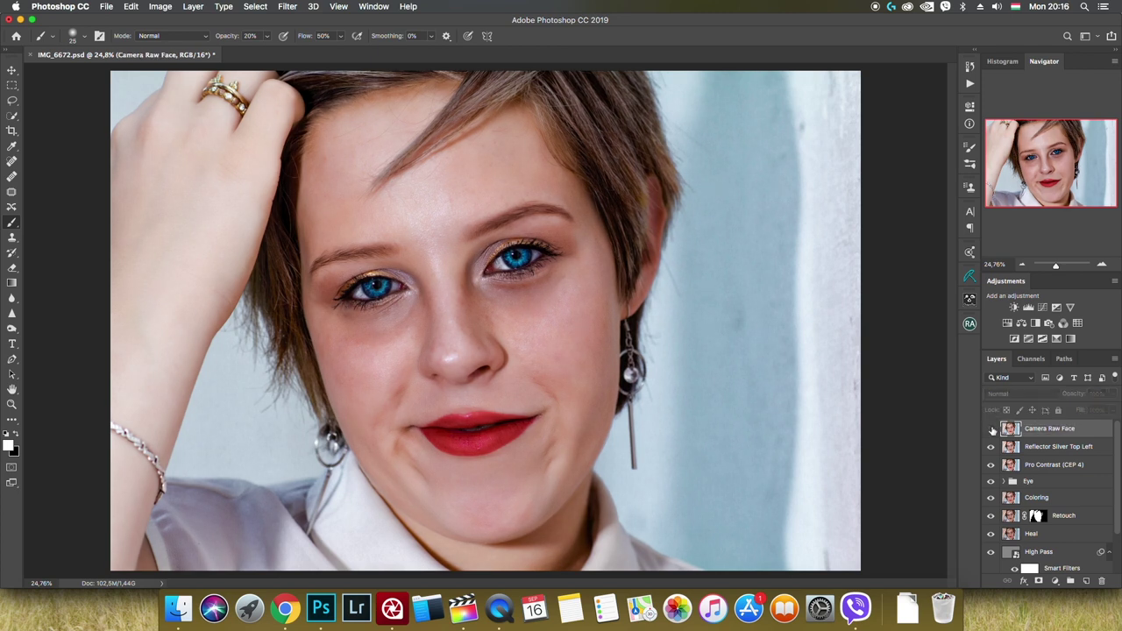
Stamp a new layer and apply Camera Raw with vignetting reset to 0.
key(ctrl+alt+shift+e)
key(ctrl+shift+a)
click(798, 369)
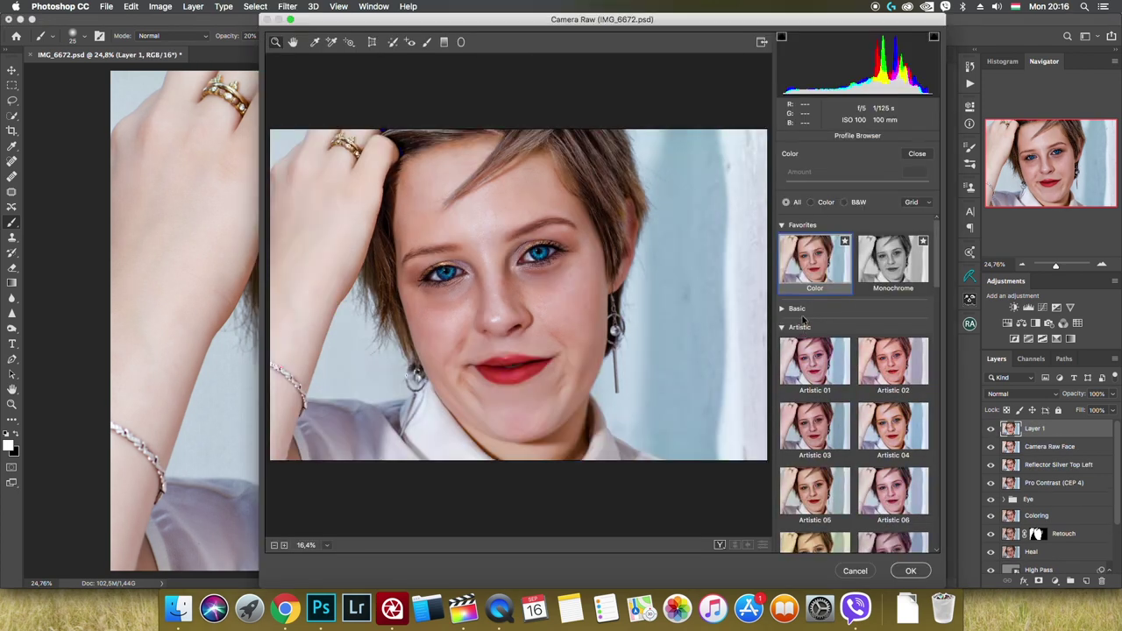
click(797, 369)
click(916, 154)
drag(858, 366, 827, 366)
double_click(827, 367)
click(909, 570)
Rename the merged layer Vignette Raw and launch Color Efex Pro 4.
double_click(1039, 428)
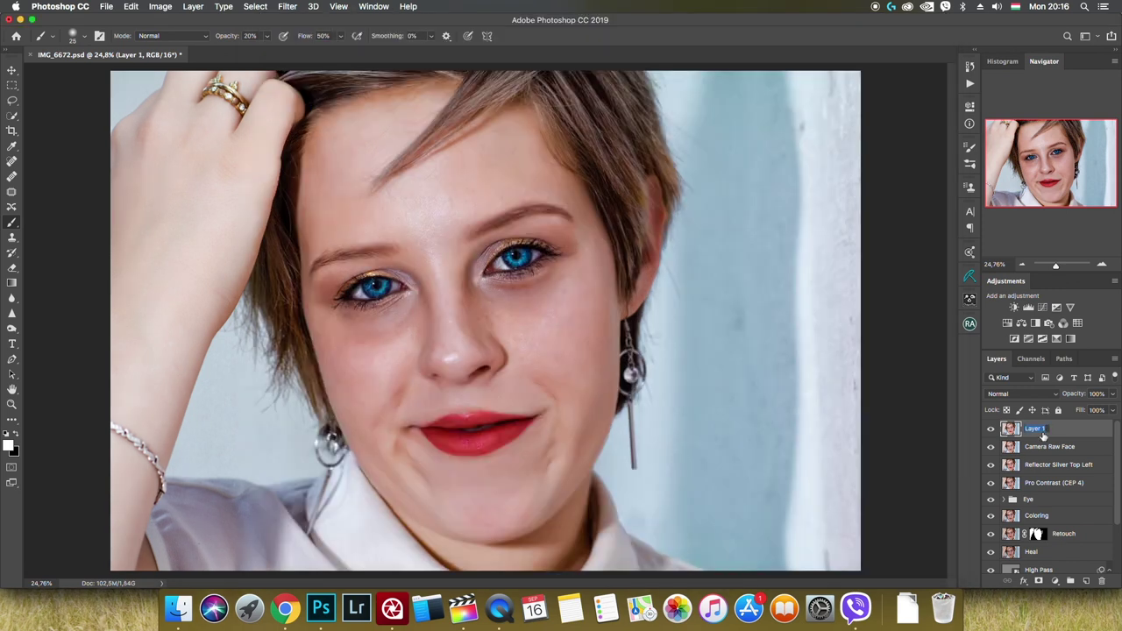
click(287, 6)
click(473, 298)
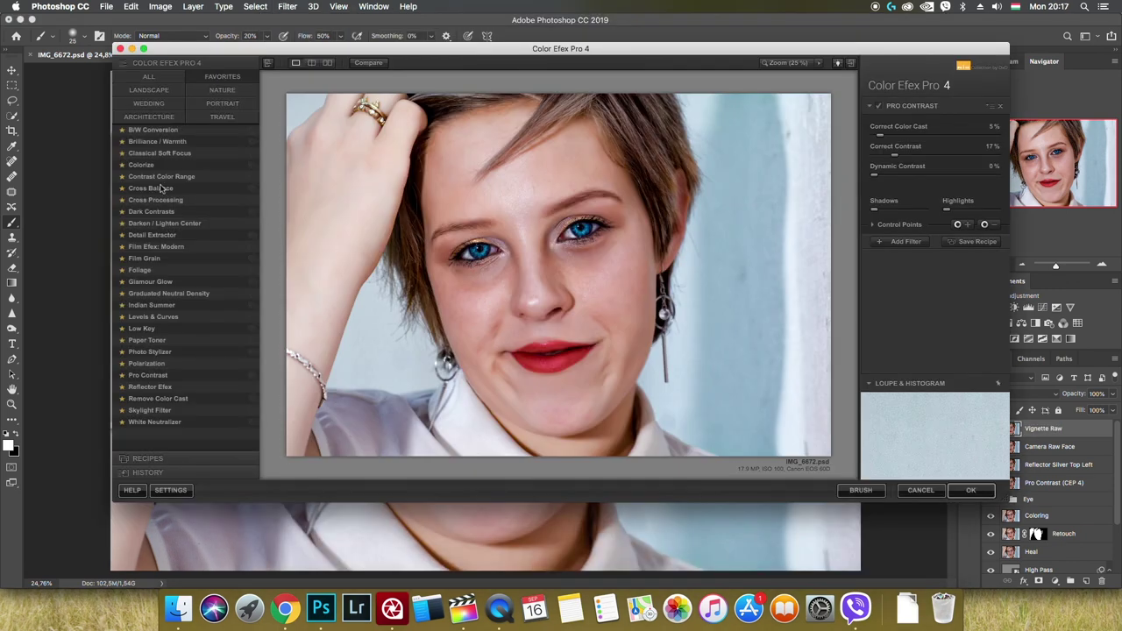
Apply a Color Efex Pro Vignette: Lens filter at 10% size and -35% amount.
scroll(154, 393, down, 5)
scroll(153, 412, down, 3)
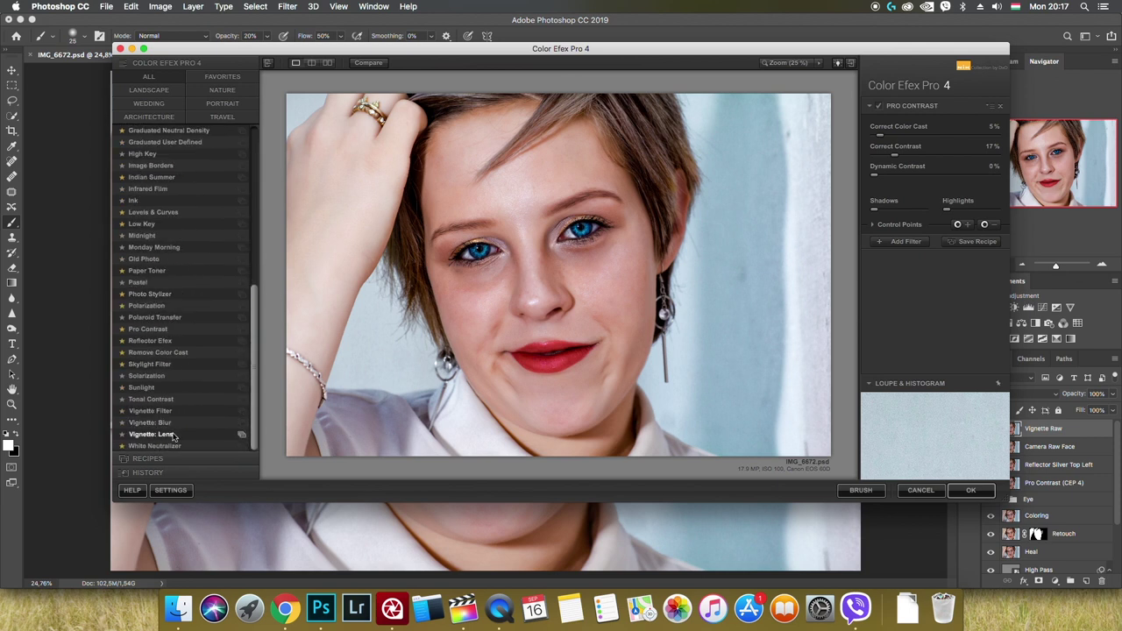
click(151, 434)
drag(947, 175, 890, 174)
mouse_move(904, 134)
mouse_down()
mouse_move(914, 141)
mouse_move(888, 178)
mouse_up()
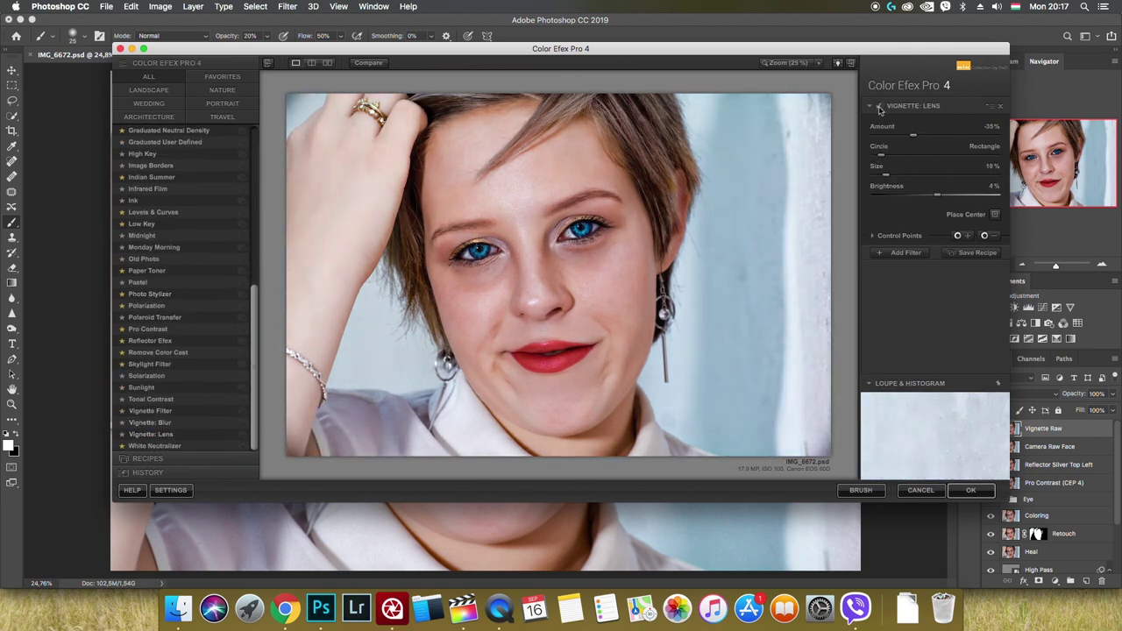
click(971, 490)
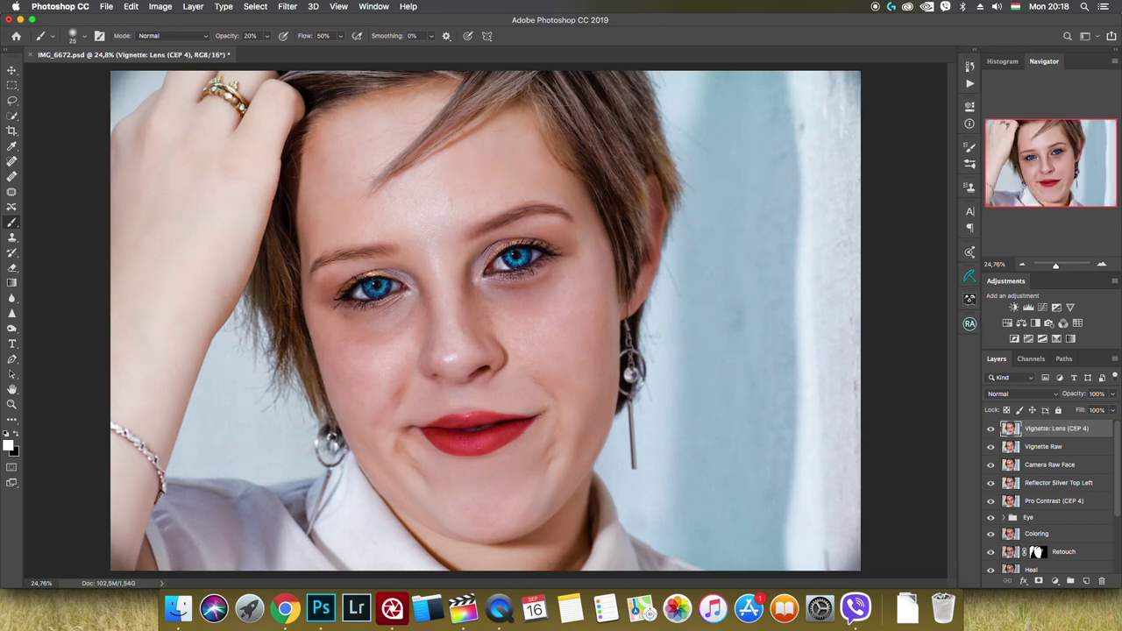